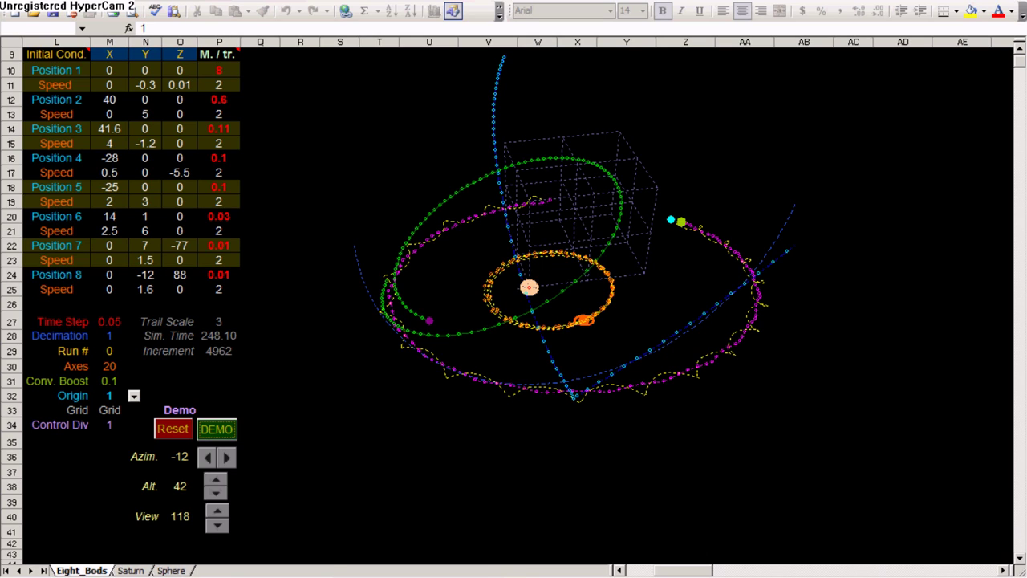
- Restart the eight-body orbit simulation from the beginning with the DEMO button
left_click(217, 430)
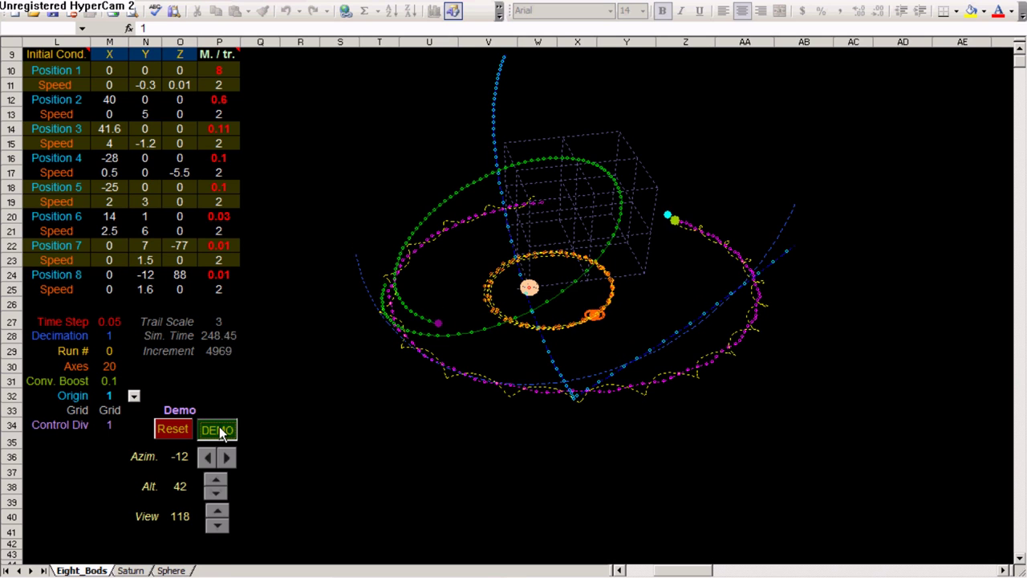
- Set the 3-D plot's View to 74 and Alt to 14
left_click(216, 526)
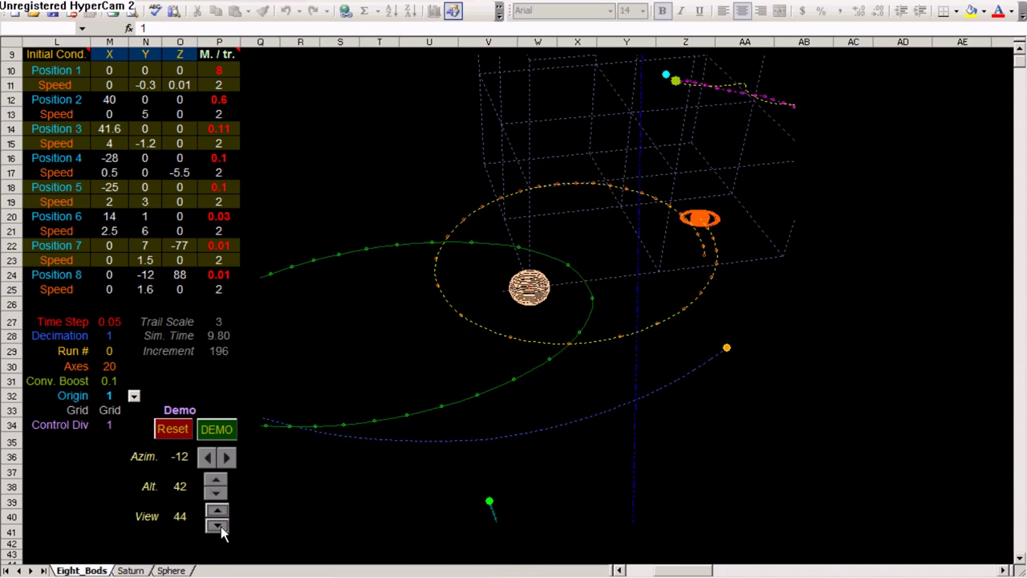
left_click(217, 512)
left_click(218, 512)
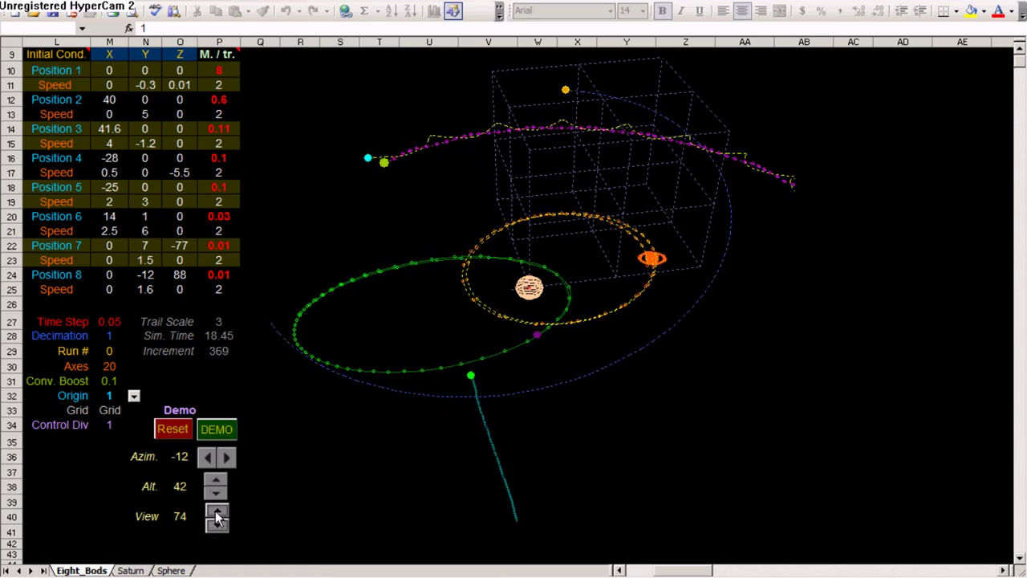
left_click(216, 480)
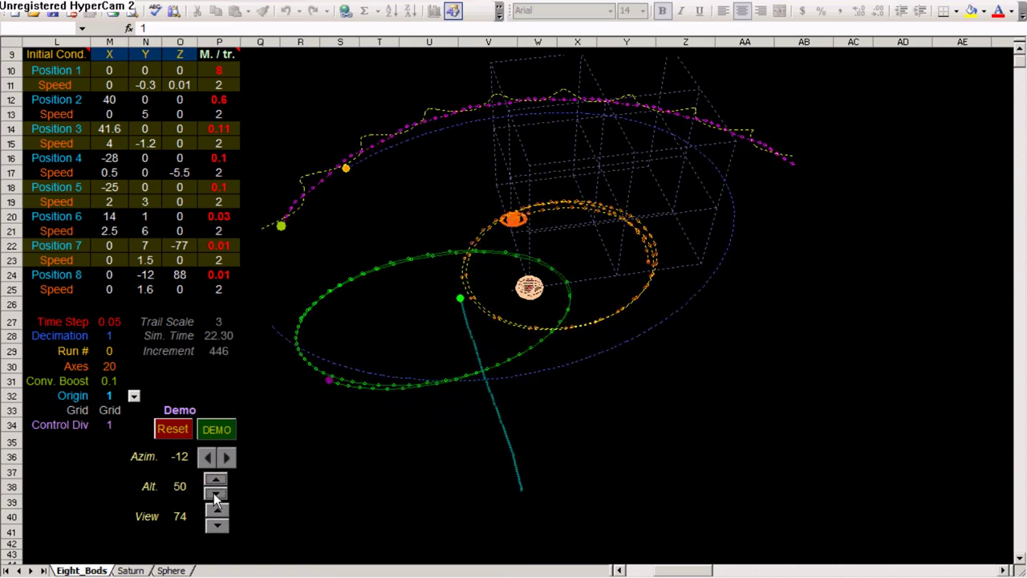
left_click(215, 494)
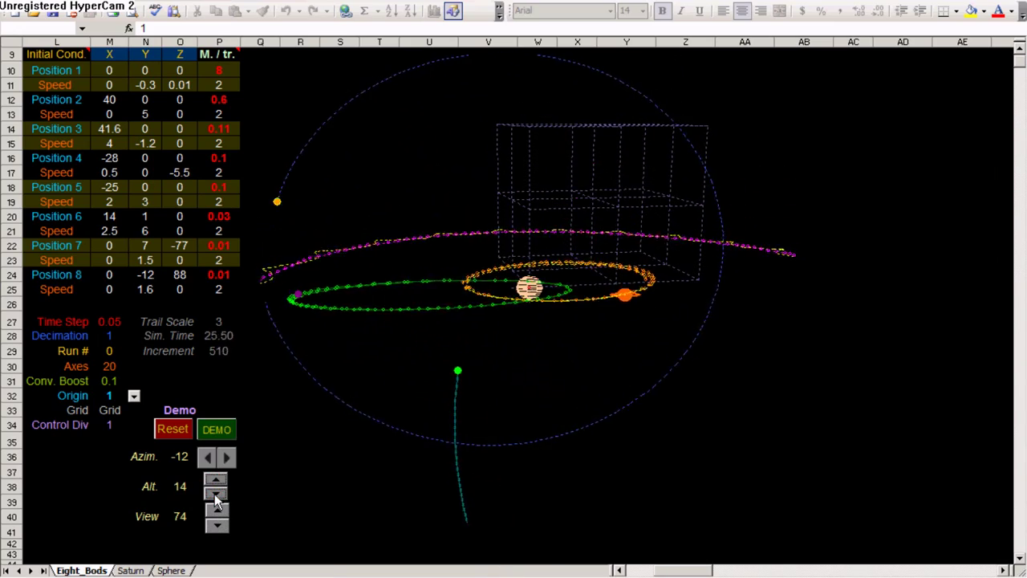
- Rotate the plot to Azim -112 and select the initial-conditions block M10:P25
left_click(208, 455)
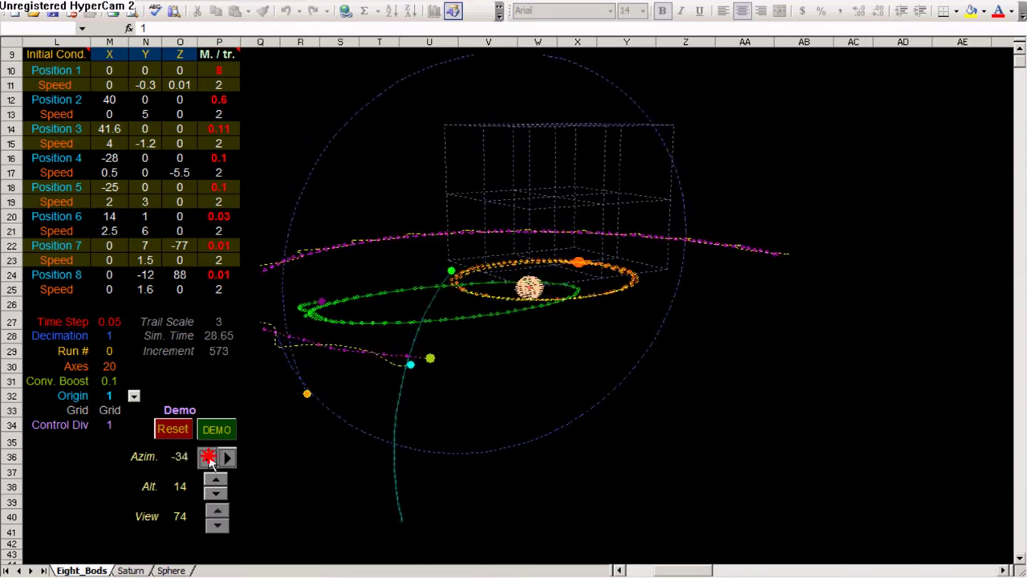
left_click_drag(210, 459, 209, 459)
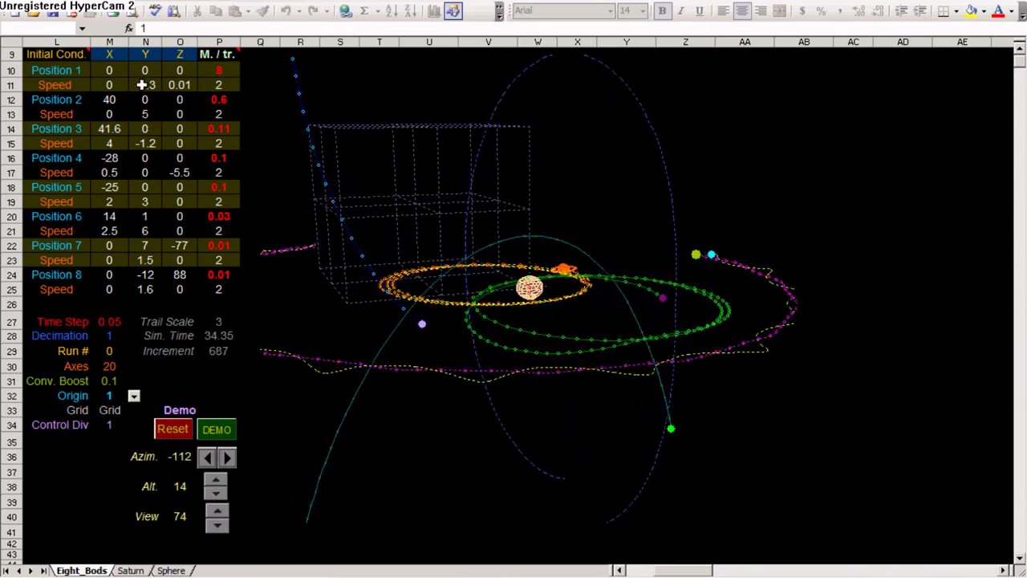
left_click_drag(108, 68, 202, 282)
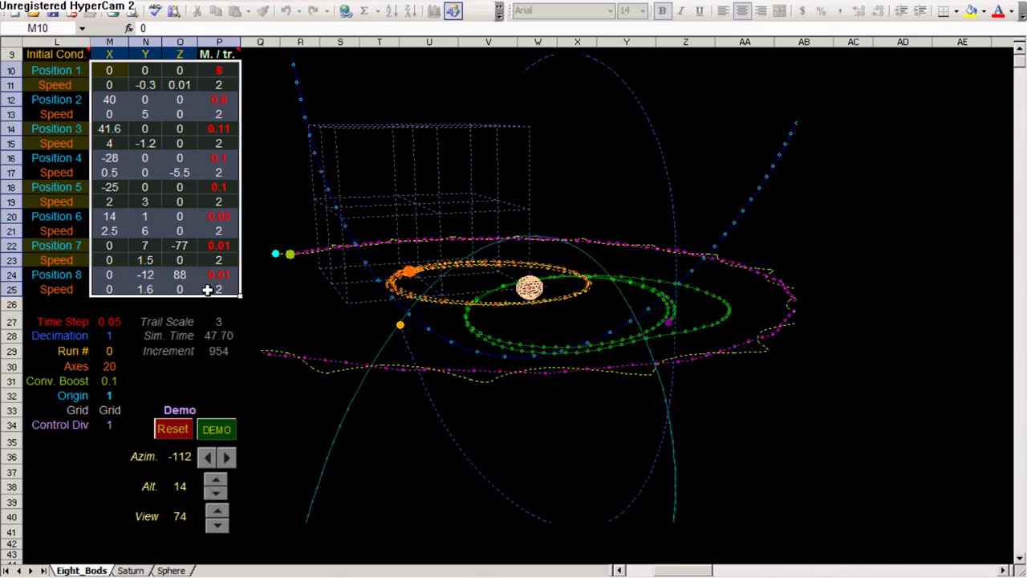
- Check body 1's mass in P10, then set Decimation in M28 to 5
left_click(219, 73)
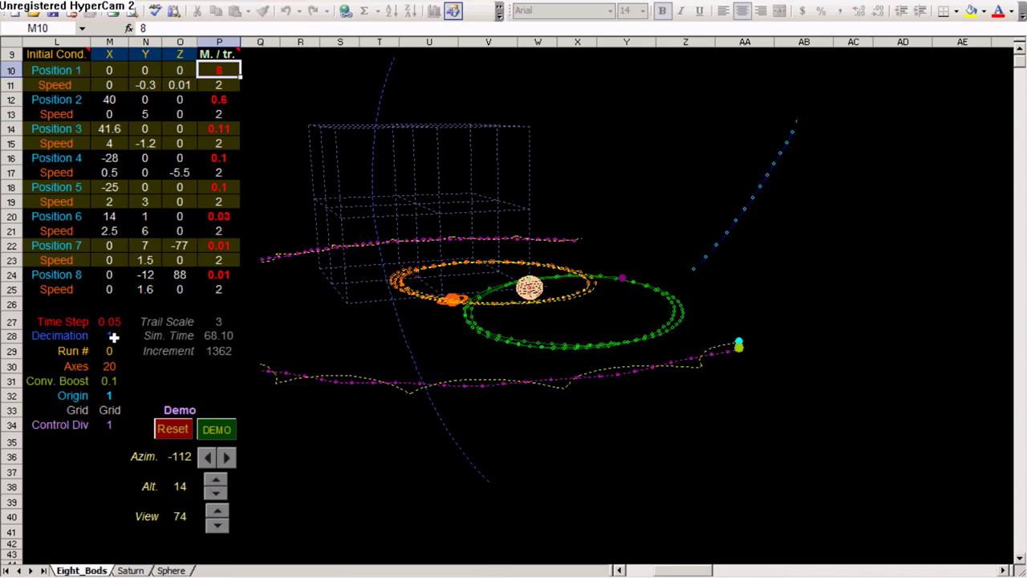
left_click(113, 338)
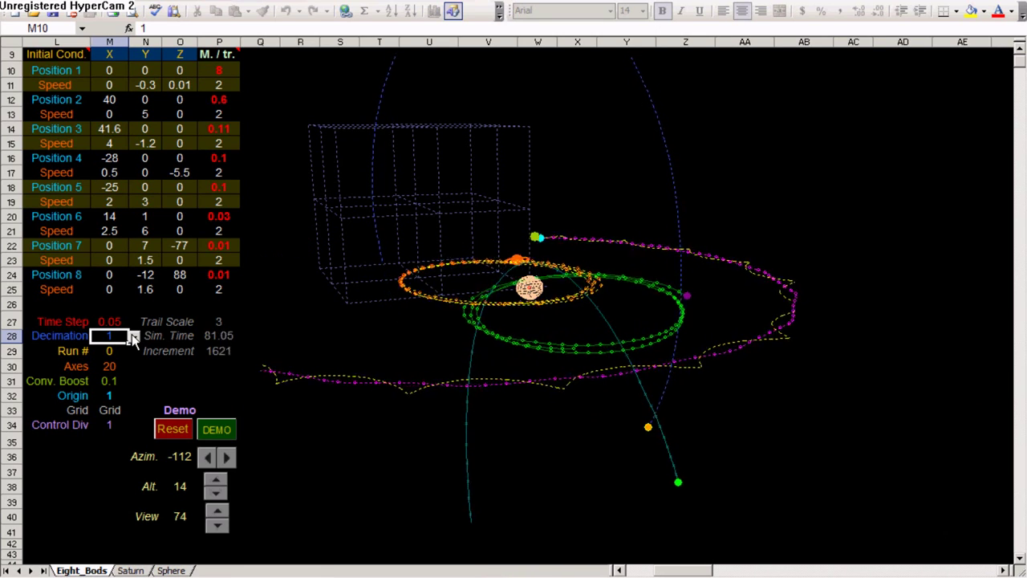
left_click(133, 336)
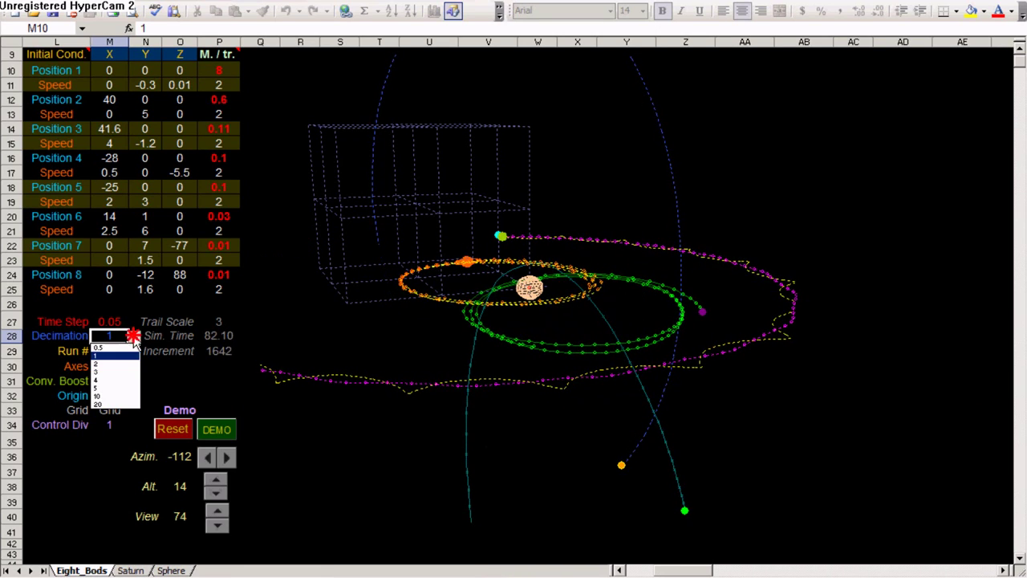
left_click(98, 387)
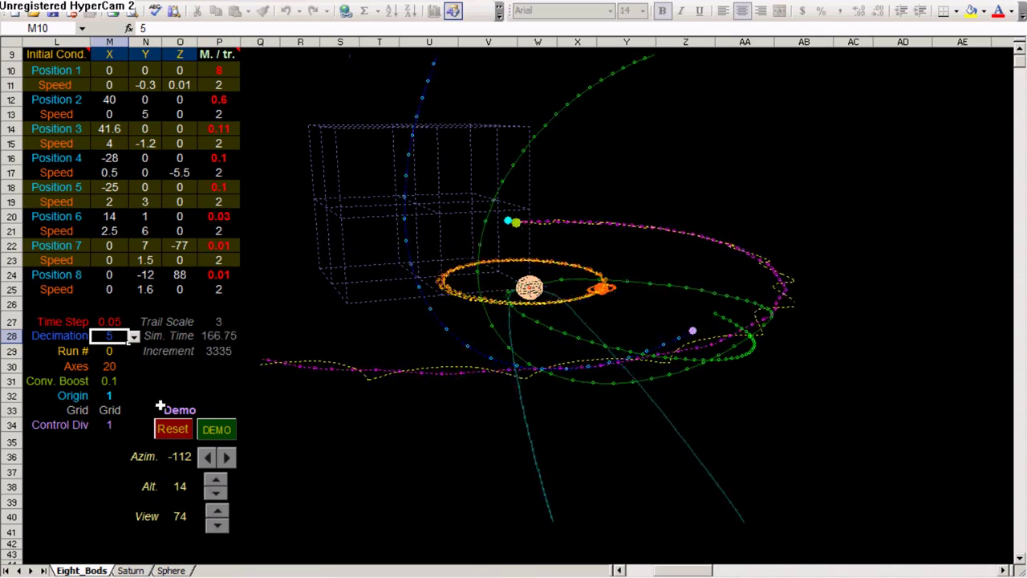
- Adjust View to 86.9, then bring up the Decimation dropdown again
left_click(216, 513)
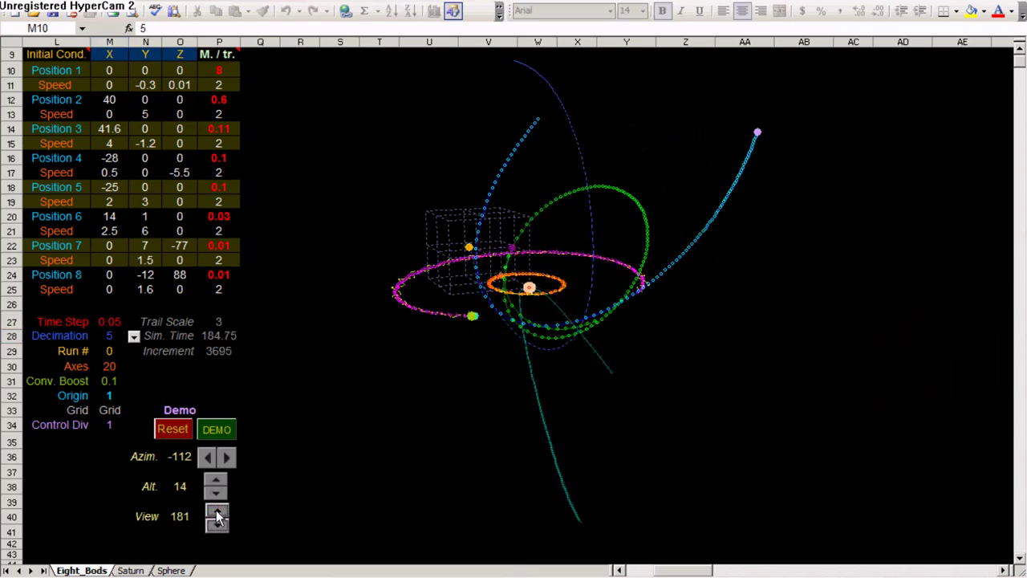
left_click(216, 525)
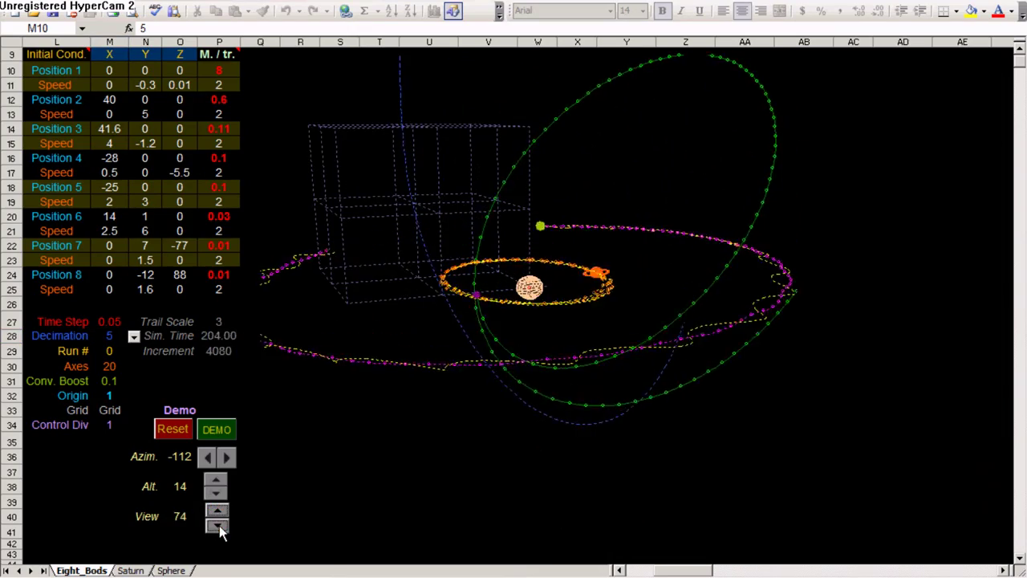
left_click(218, 514)
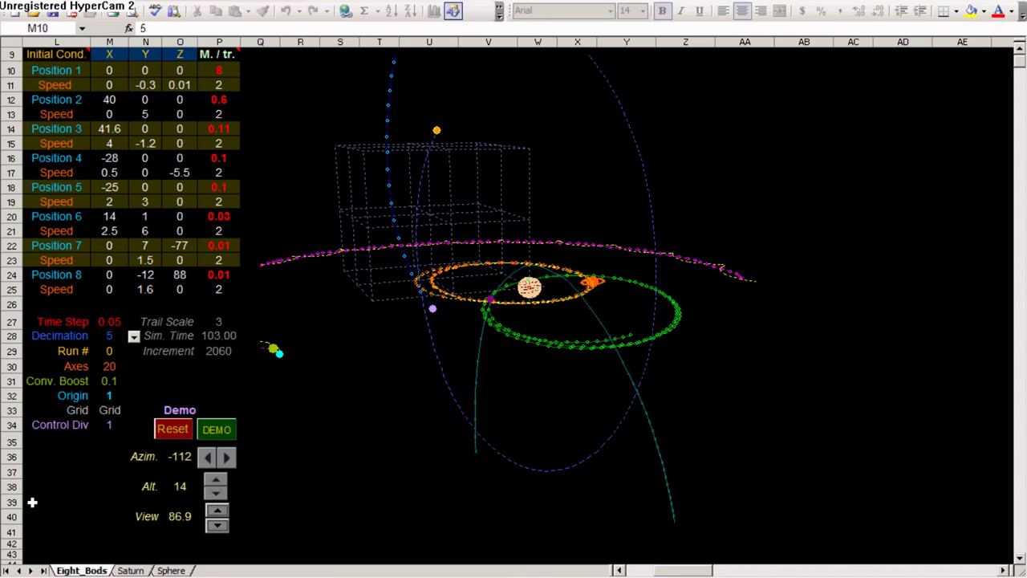
left_click(134, 337)
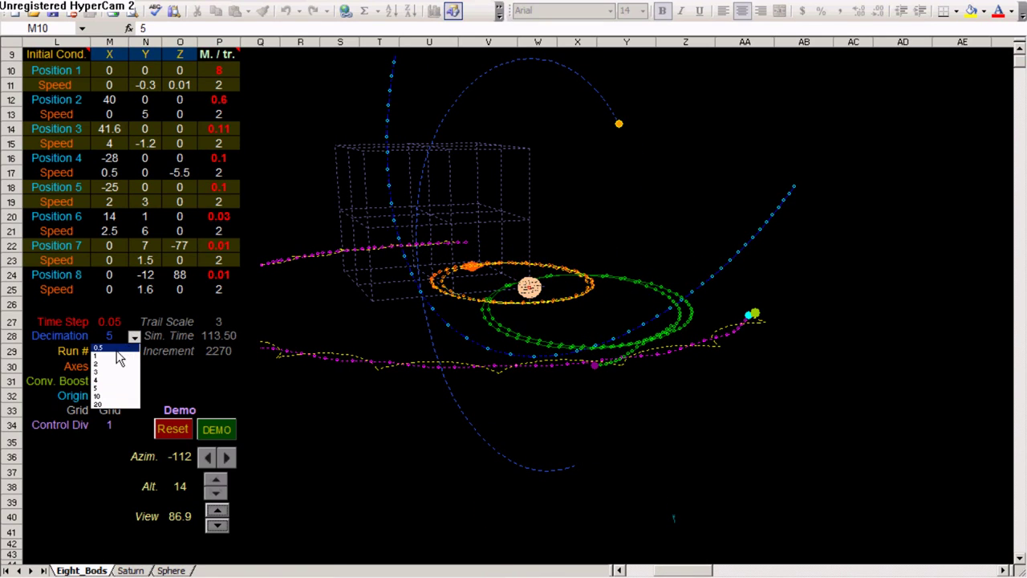
- Set Decimation back to 1, then set the Origin in M32 to body 2, then body 3
left_click(108, 355)
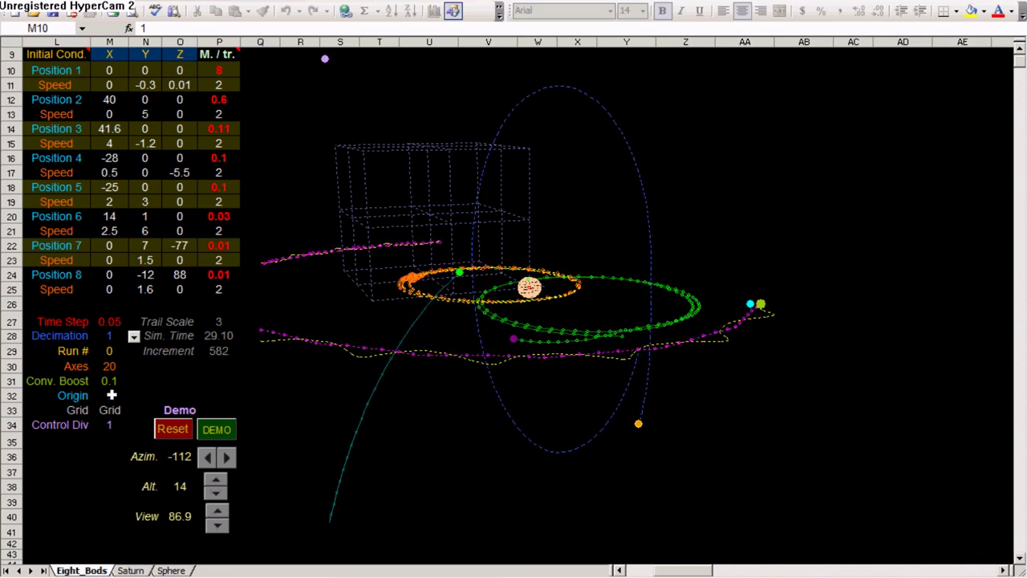
left_click(111, 394)
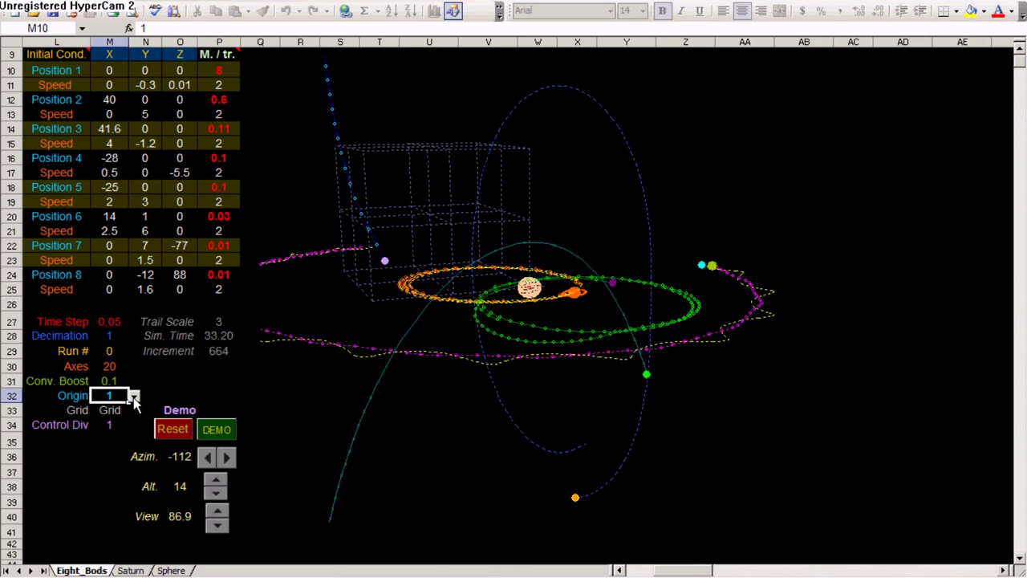
left_click(134, 401)
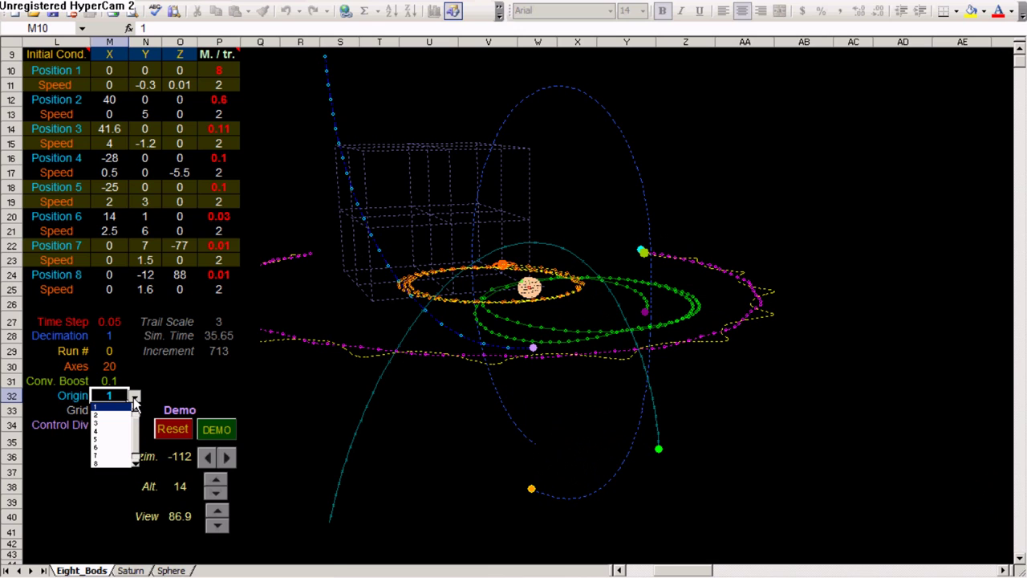
left_click(108, 415)
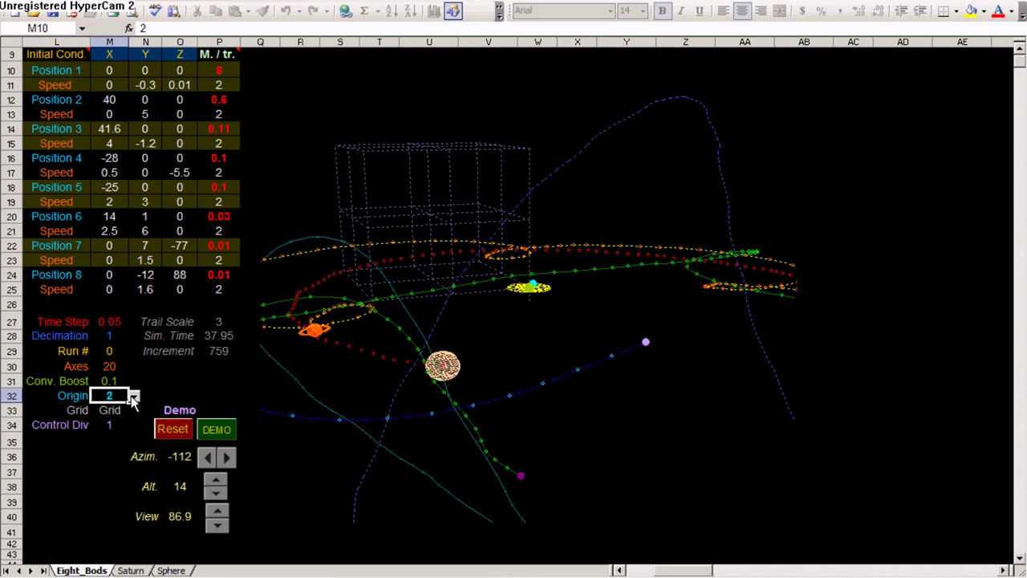
left_click(133, 396)
left_click(109, 425)
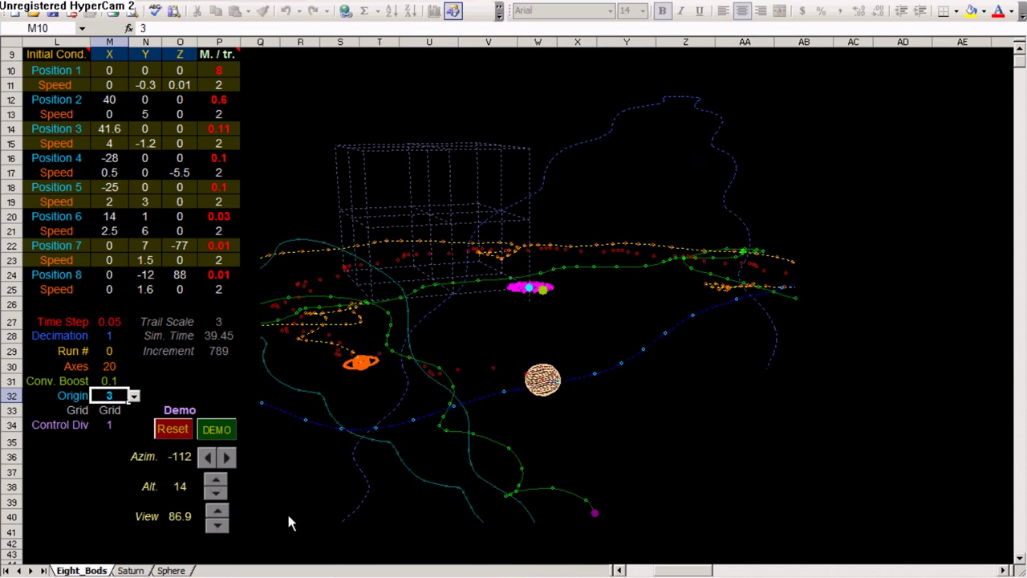
- Zoom in to View 4.6, then reset the Origin back to body 1
left_click(216, 525)
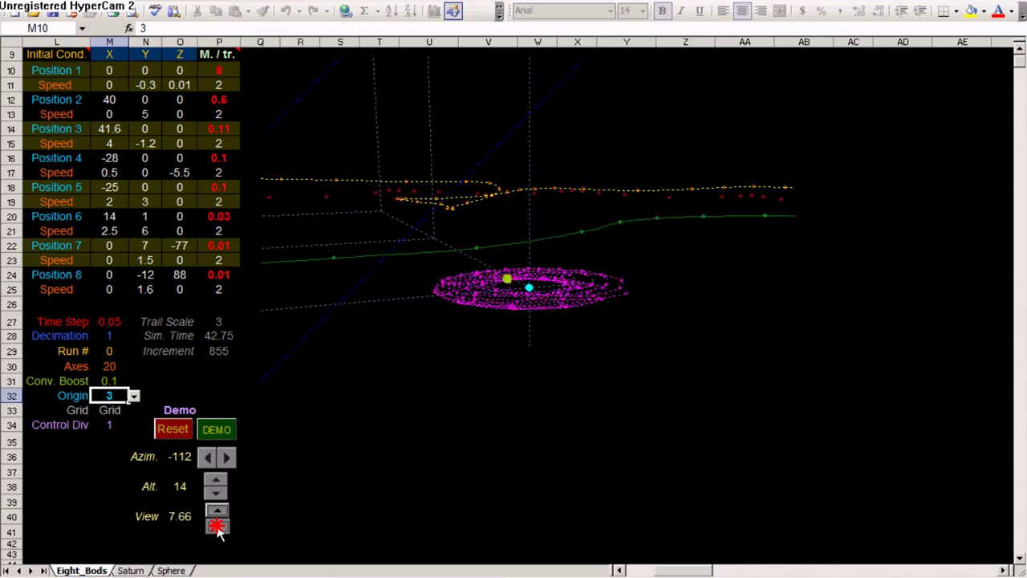
left_click(217, 527)
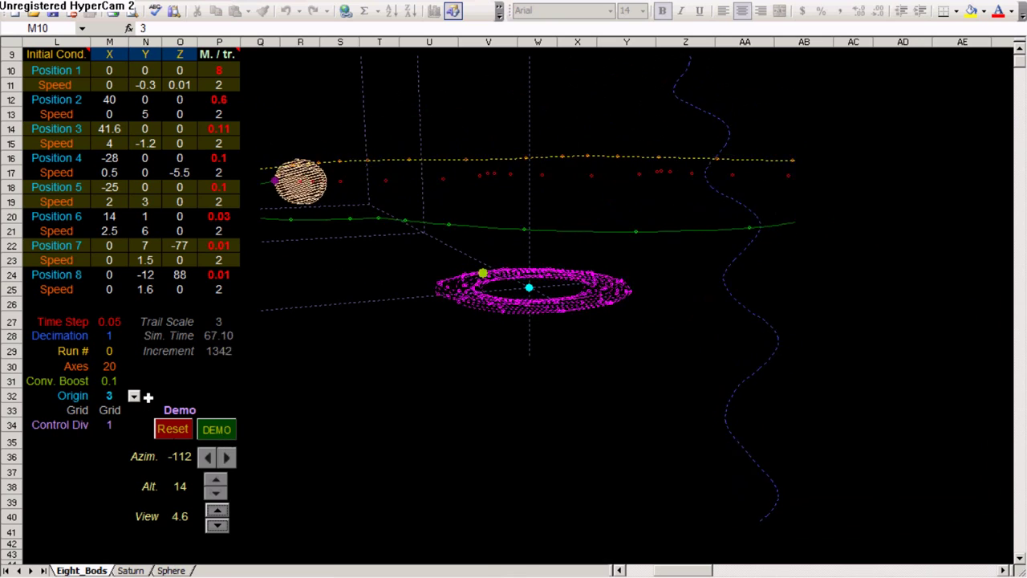
left_click(134, 397)
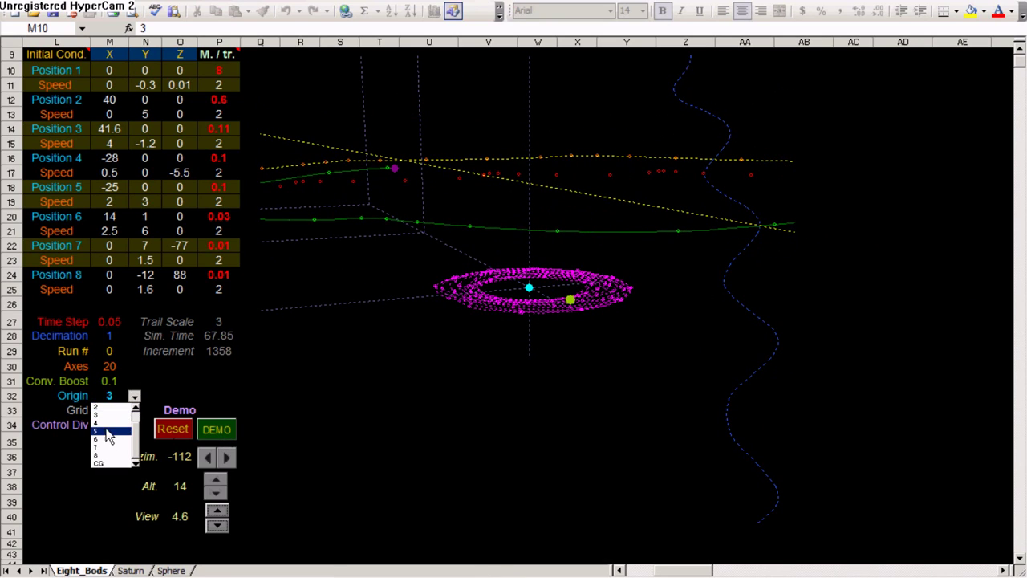
scroll(105, 429, "up", 1)
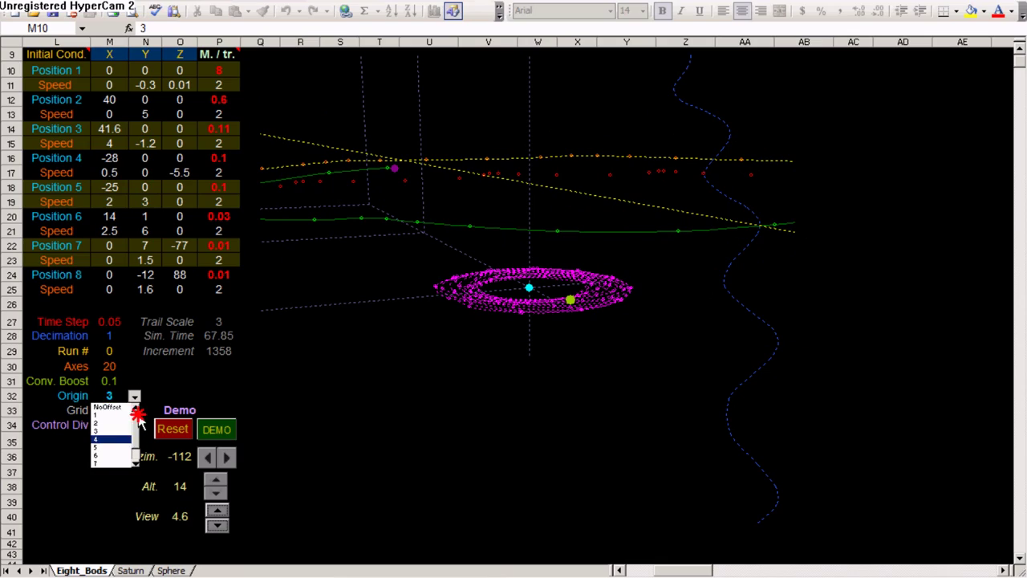
left_click(97, 415)
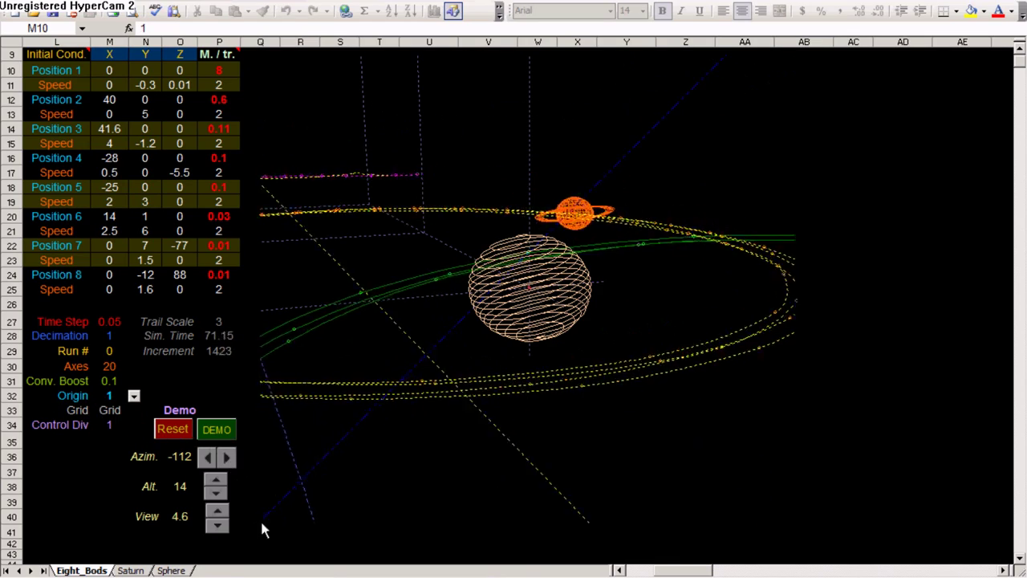
- Adjust the View distance with its spinner until it reads 13.6
left_click(218, 510)
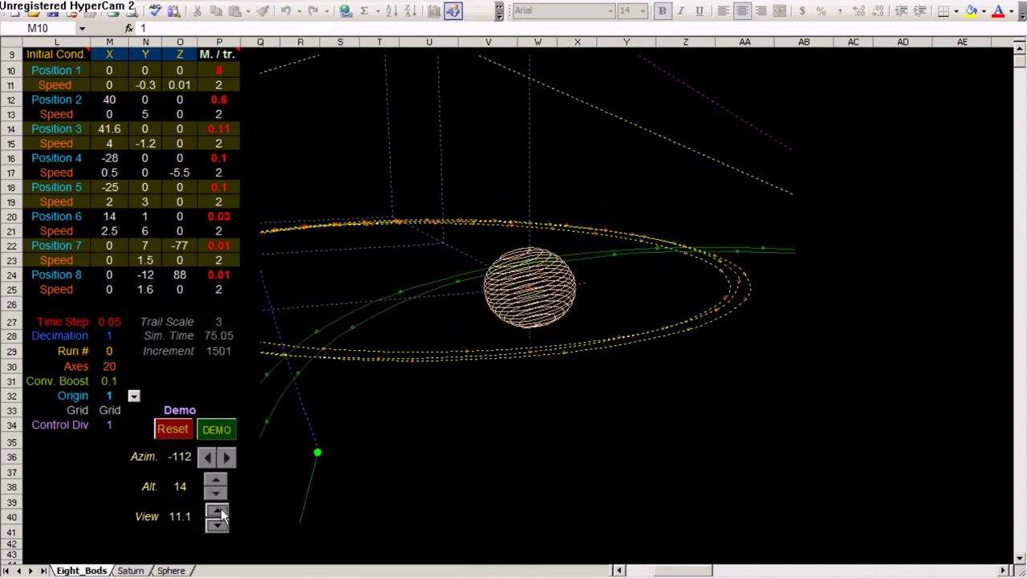
left_click(218, 511)
left_click(218, 510)
left_click(219, 510)
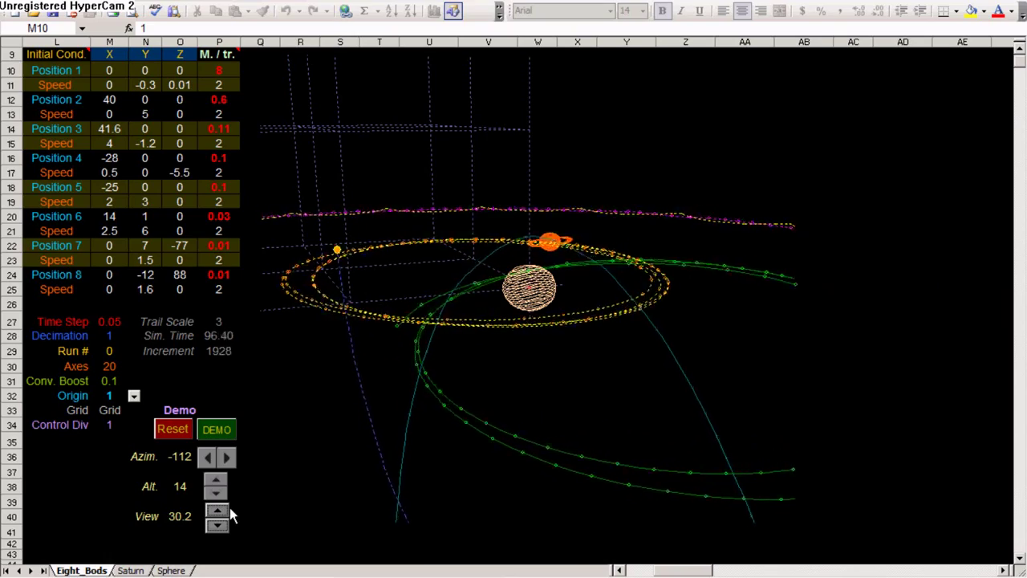
left_click(214, 528)
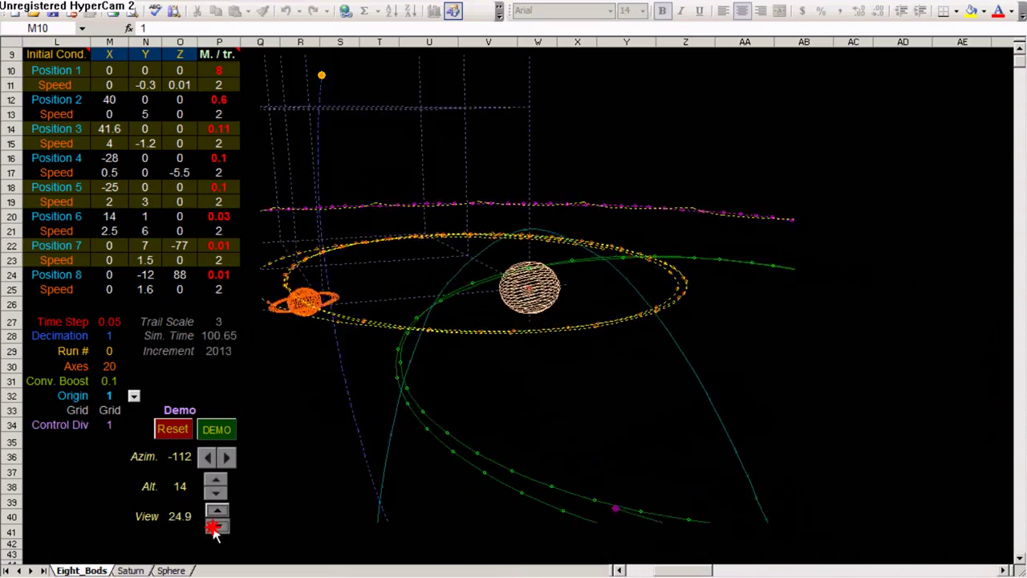
left_click(215, 527)
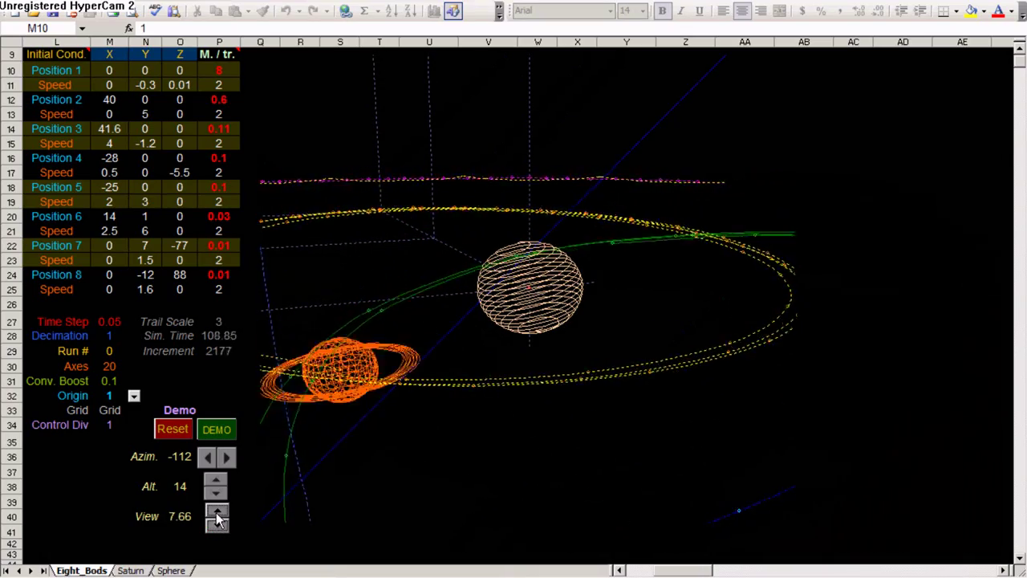
left_click(216, 511)
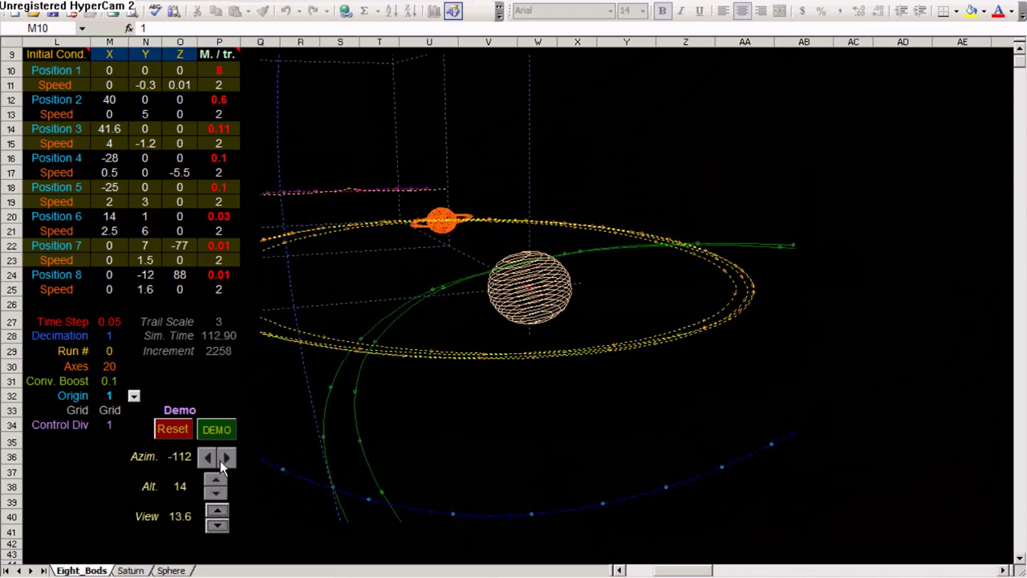
- Raise the viewing altitude from 14 to Alt 20
left_click(217, 480)
left_click(217, 479)
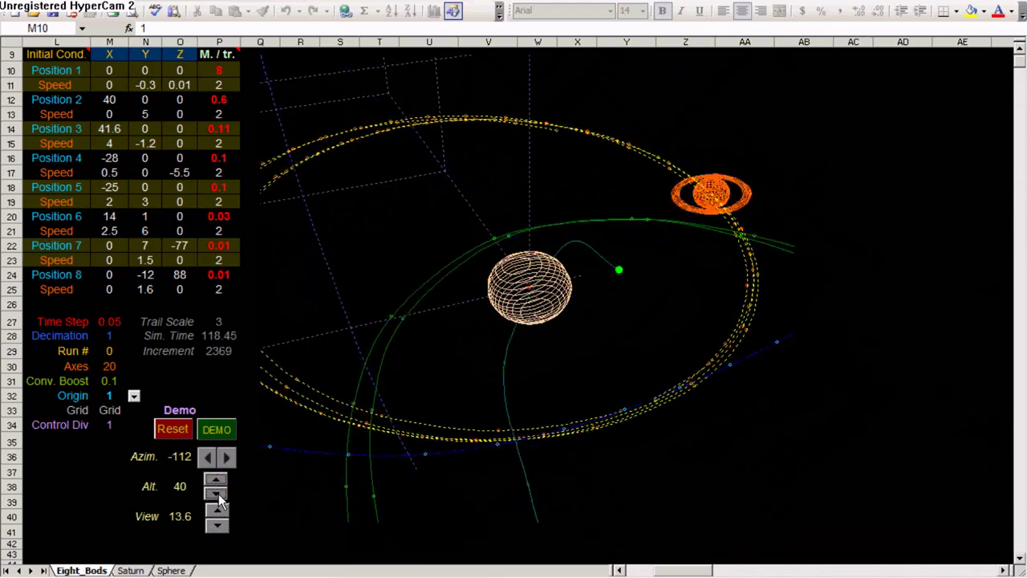
left_click(216, 493)
left_click(217, 493)
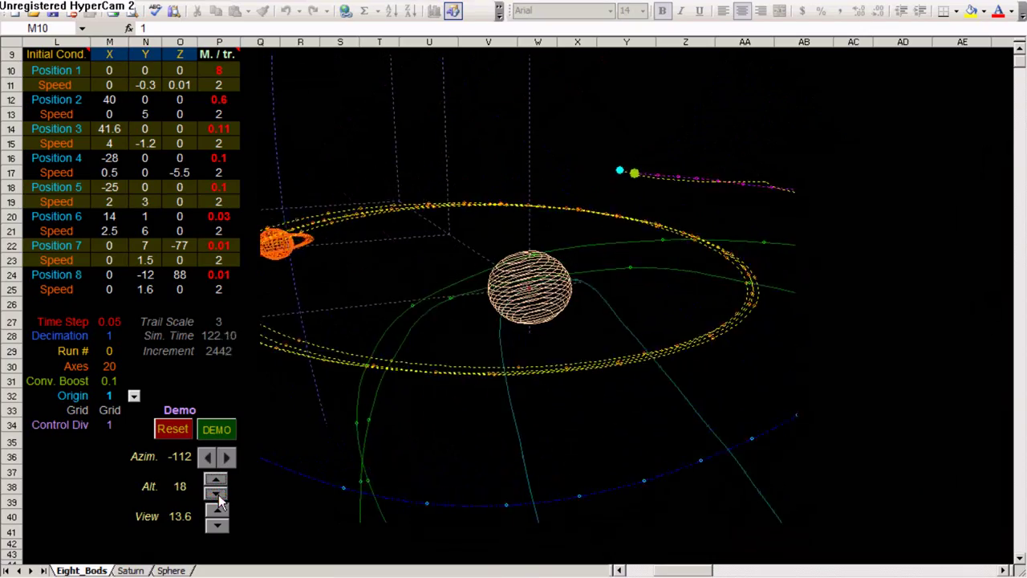
left_click(216, 481)
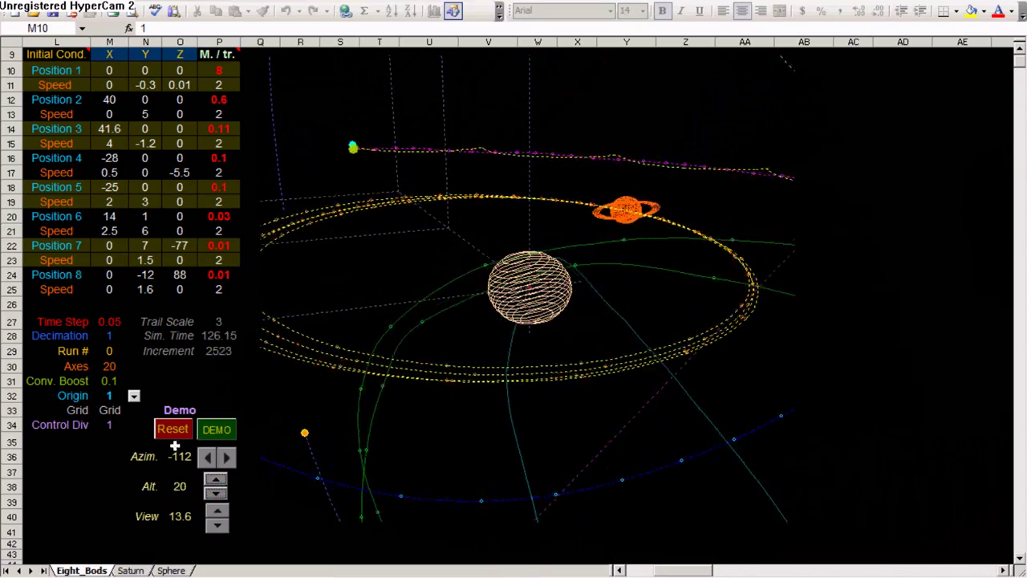
- Try Axes sizes 10 and then 5, zooming the view out slightly
left_click(108, 366)
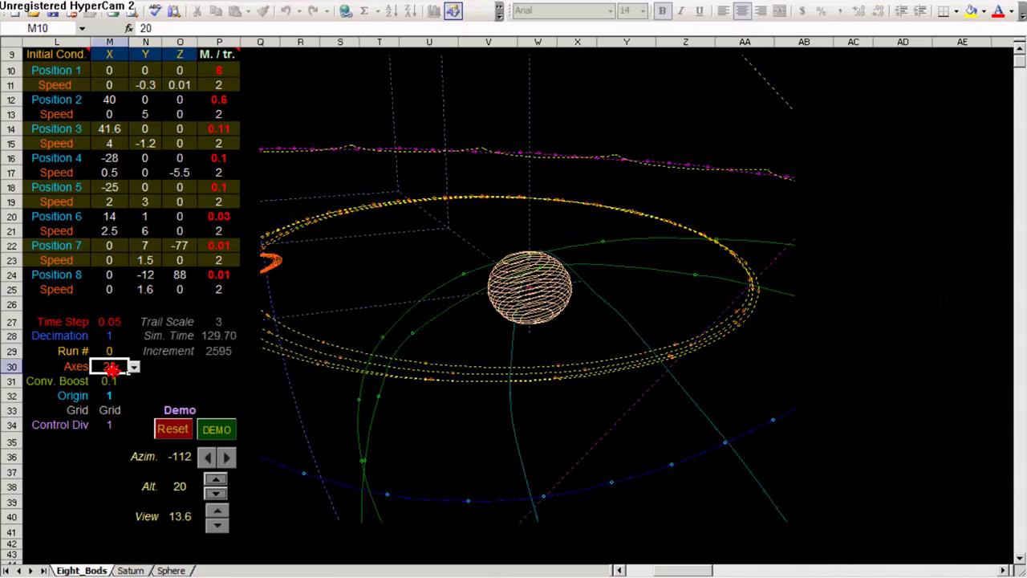
left_click(133, 367)
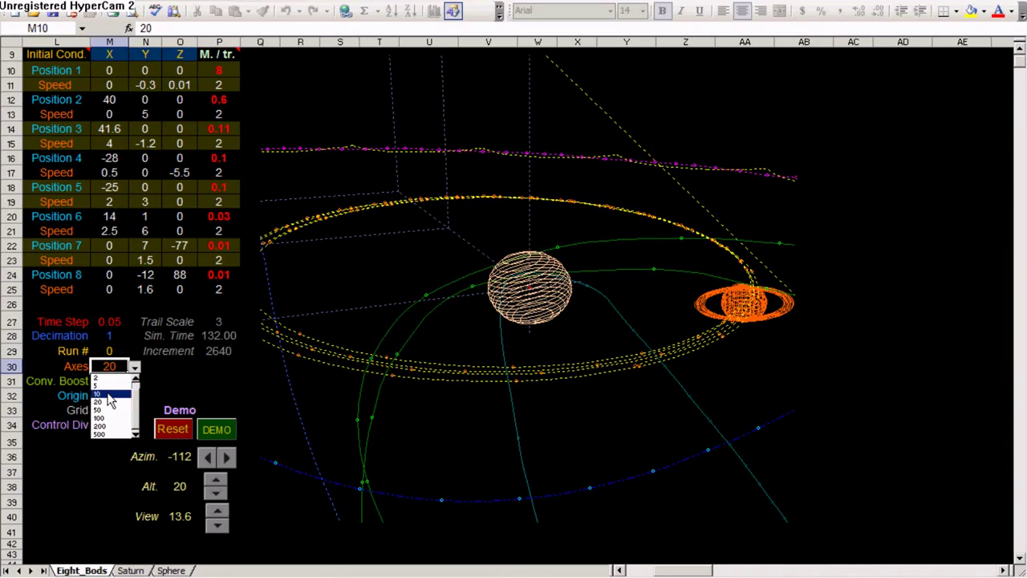
left_click(109, 395)
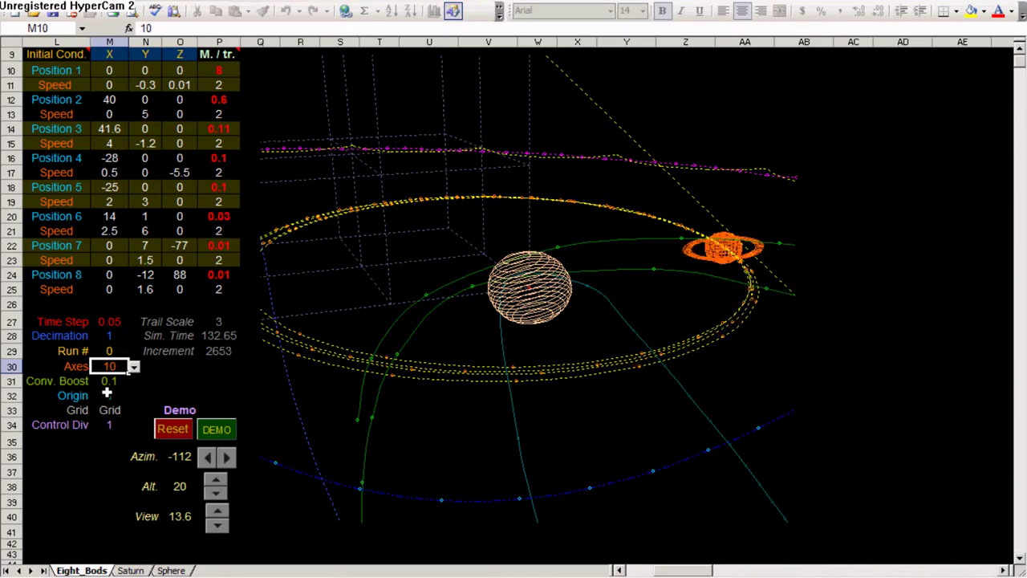
left_click(219, 513)
left_click(218, 514)
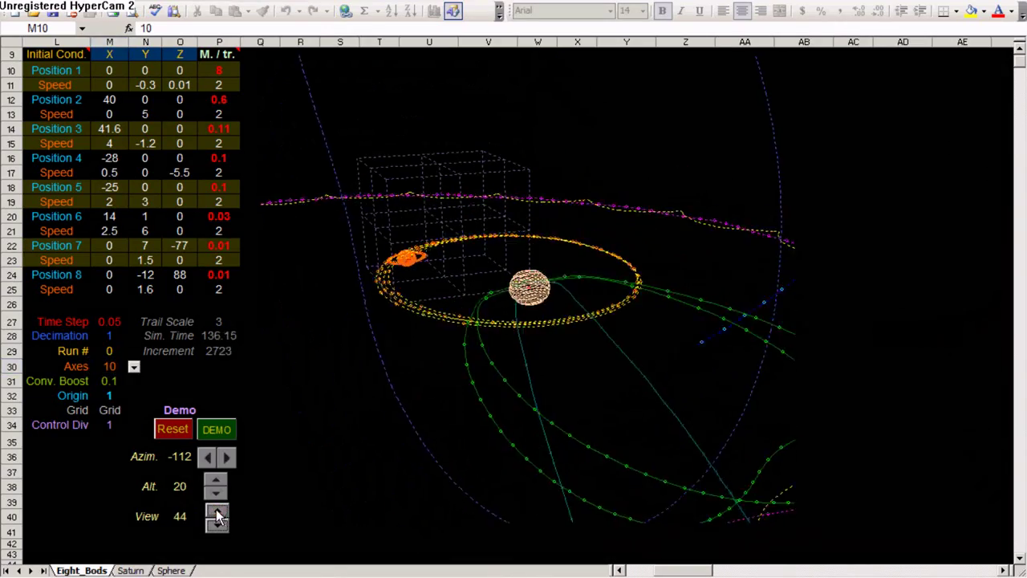
left_click(133, 366)
left_click(114, 384)
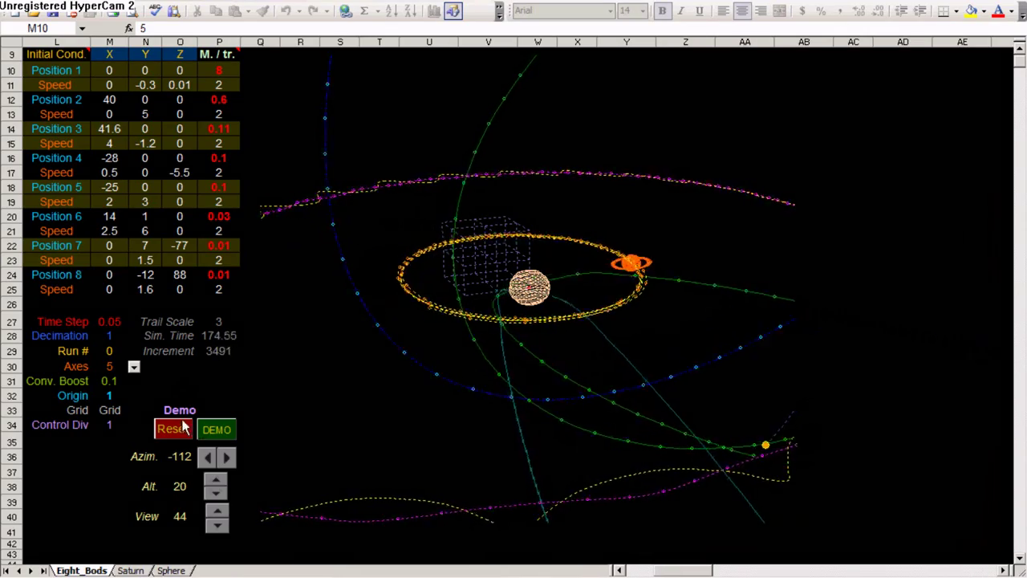
- Set Axes to 20, zoom out further, then try Axes 100
left_click(134, 366)
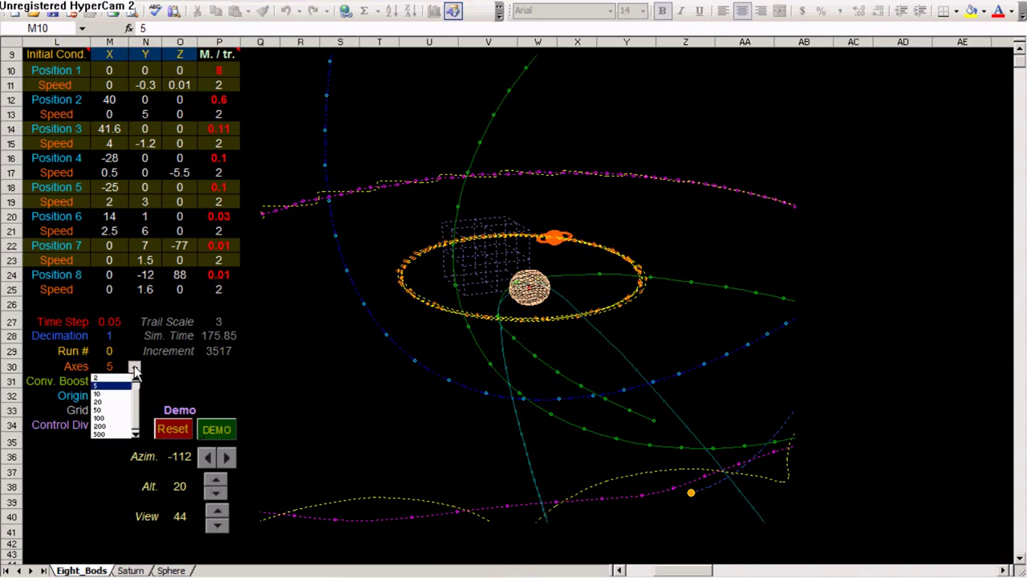
left_click(113, 403)
left_click(215, 511)
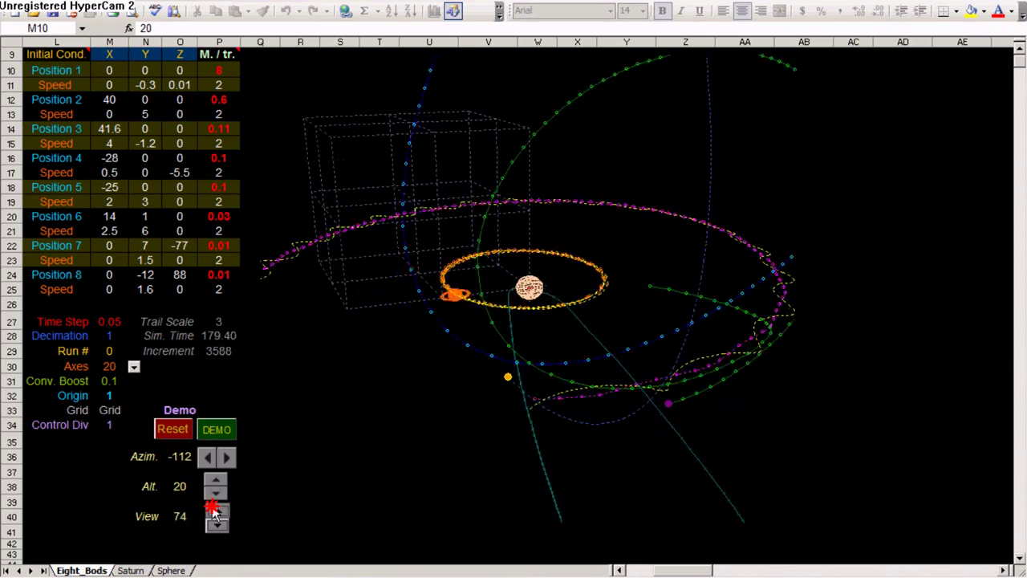
left_click(215, 511)
left_click(134, 367)
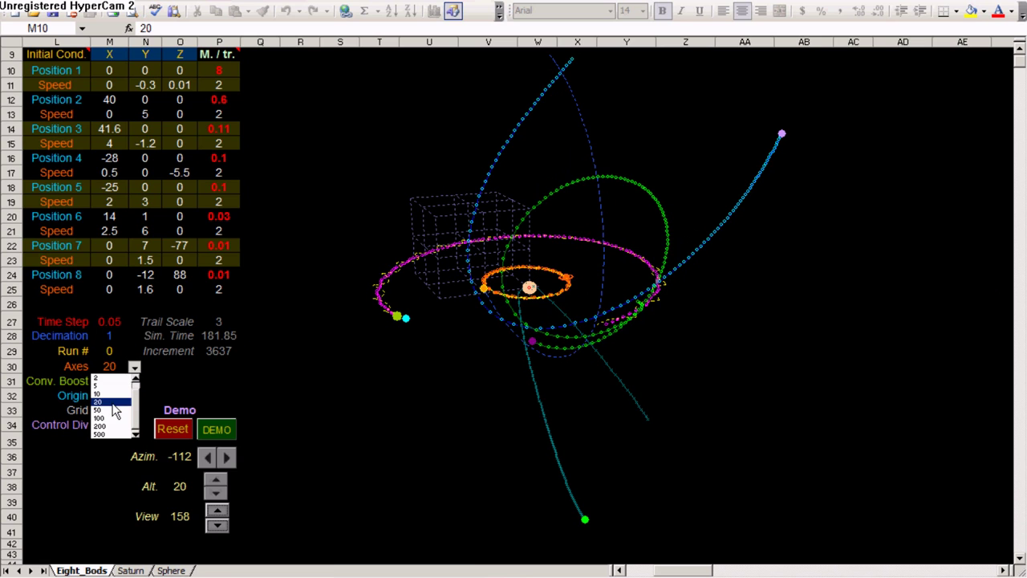
left_click(113, 418)
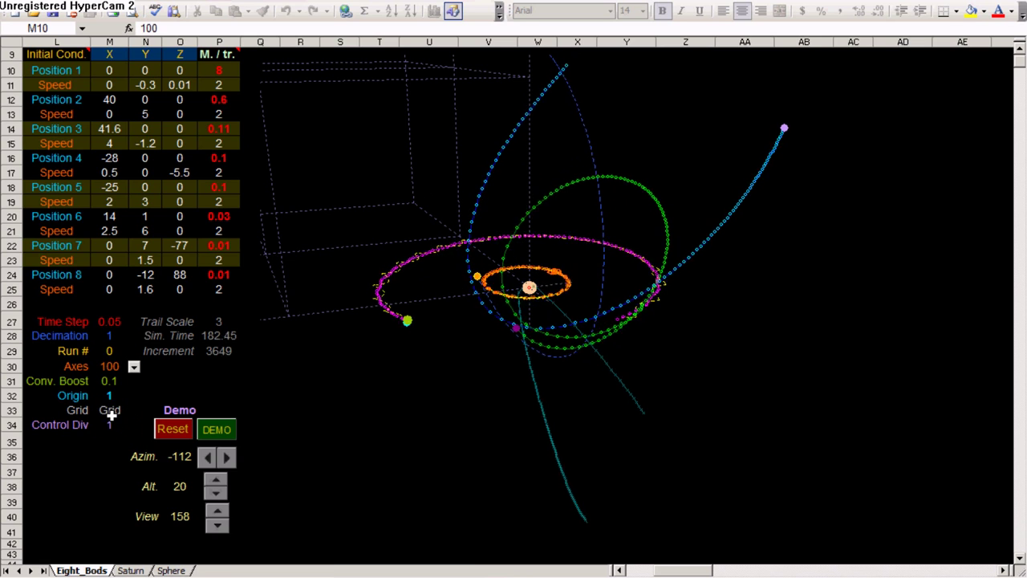
- Return Axes to 20 and settle the View at 86.9
left_click(134, 366)
left_click(216, 511)
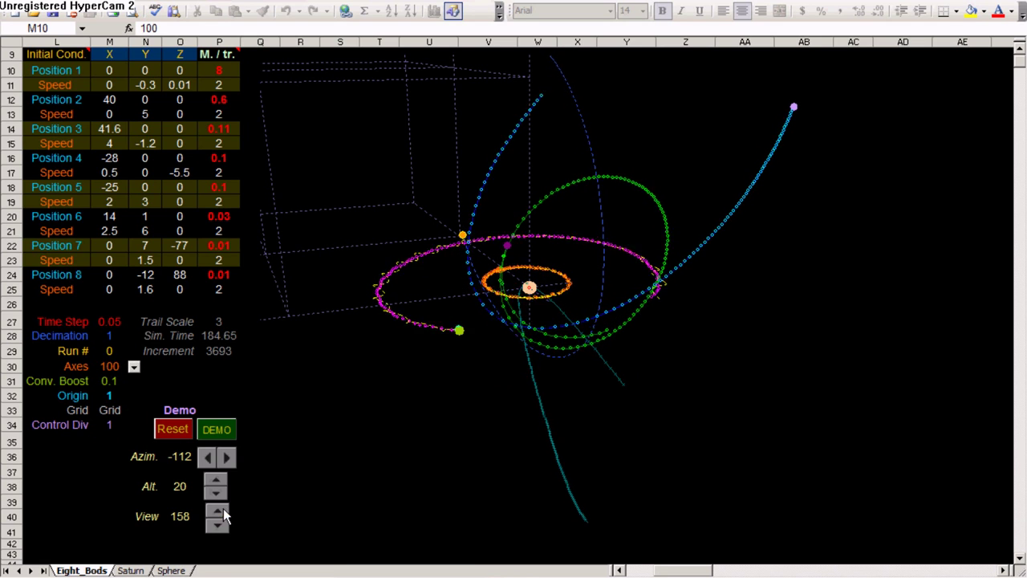
left_click(134, 366)
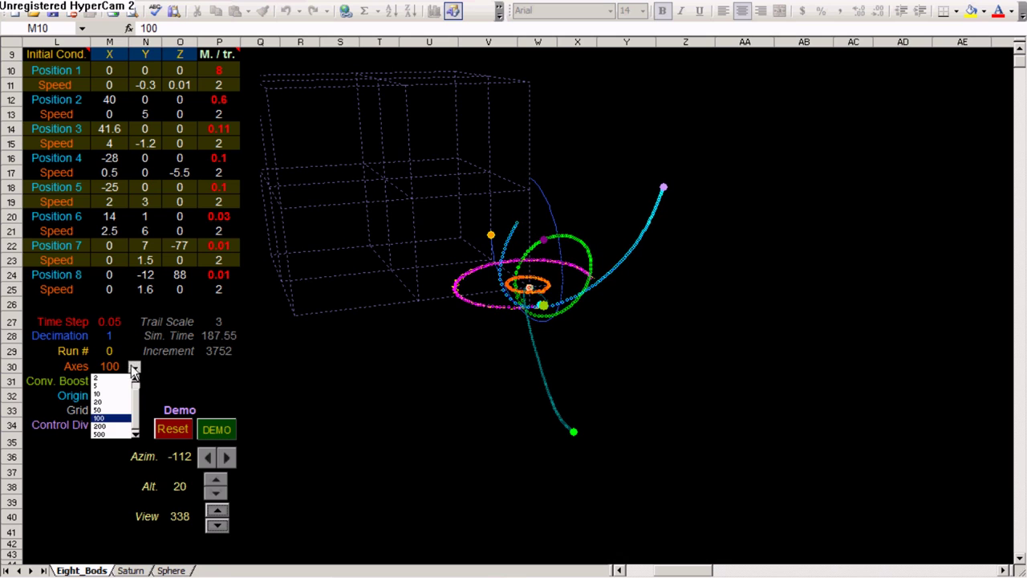
left_click(112, 403)
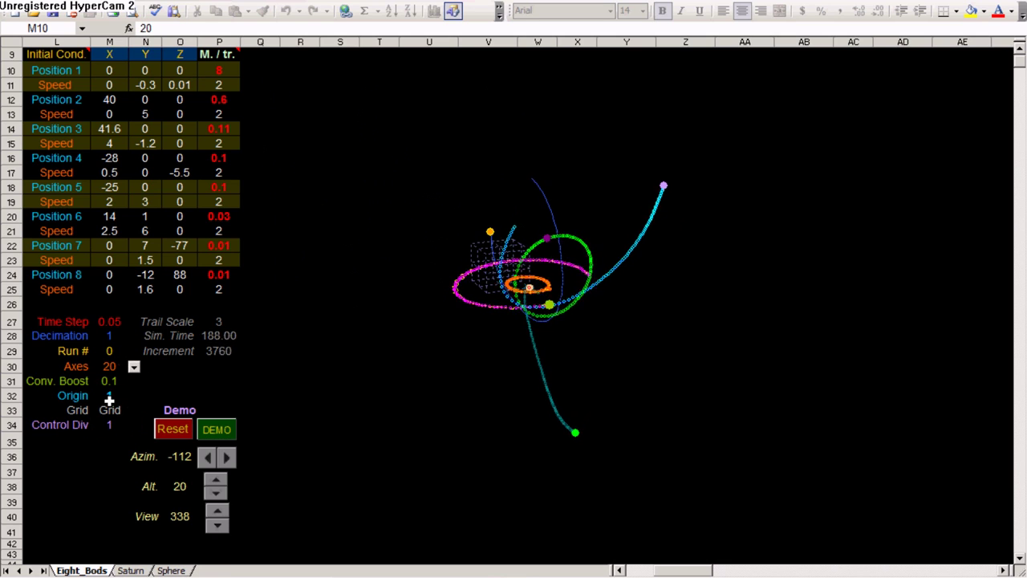
left_click(218, 524)
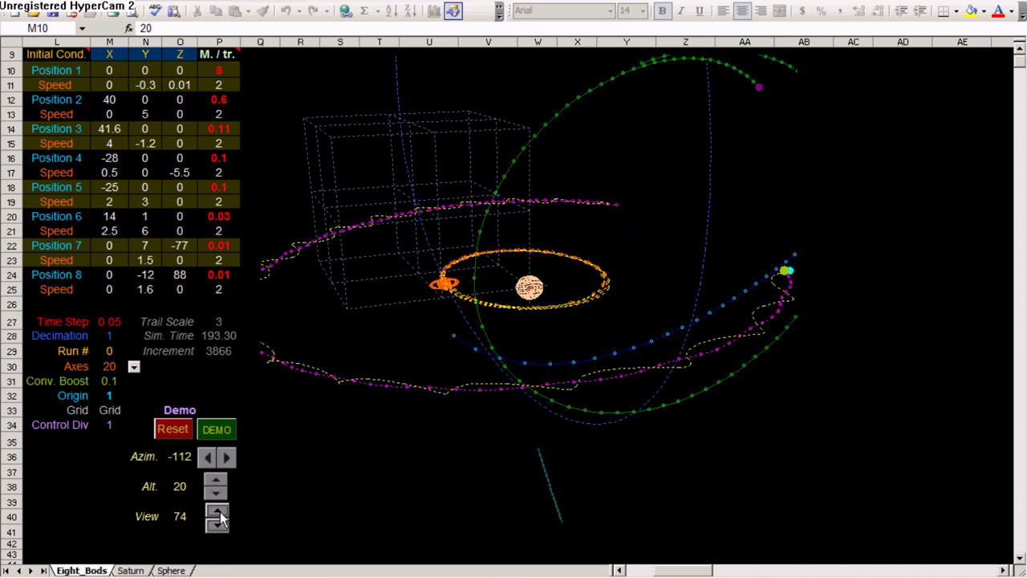
left_click(219, 514)
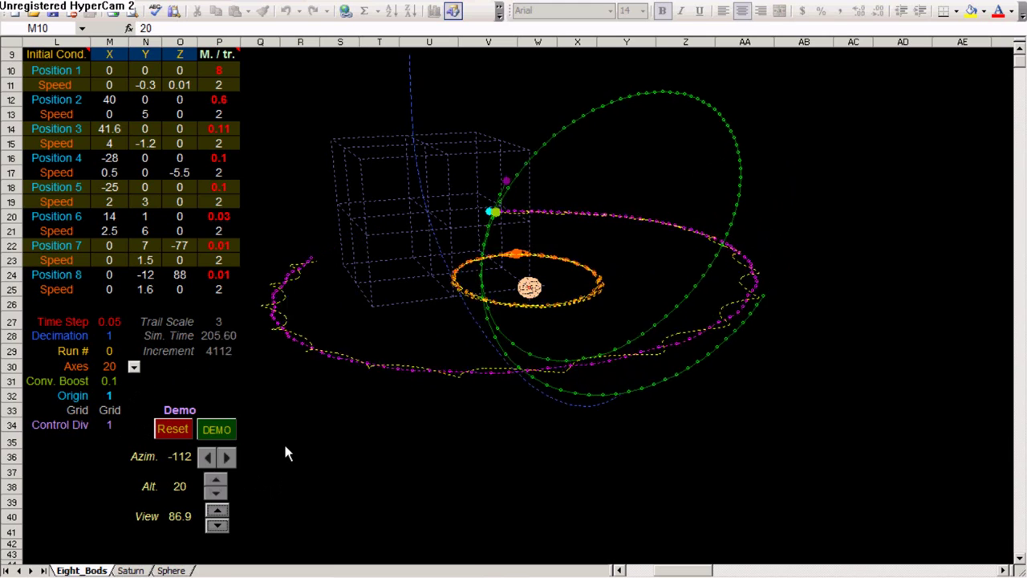
- Try Trail Scale values 1, 0.2 and back to 1
left_click(235, 322)
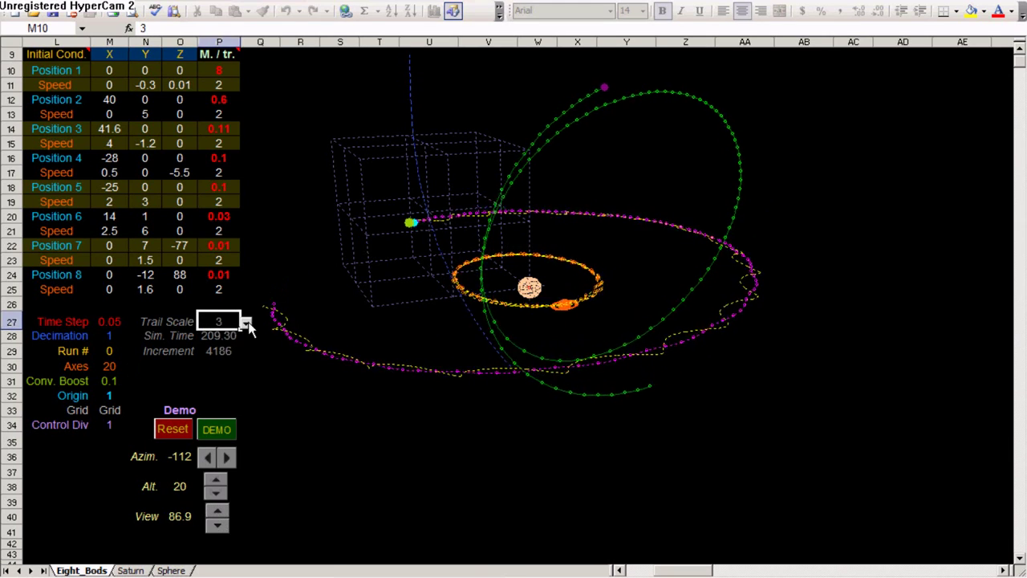
left_click(247, 322)
left_click(206, 351)
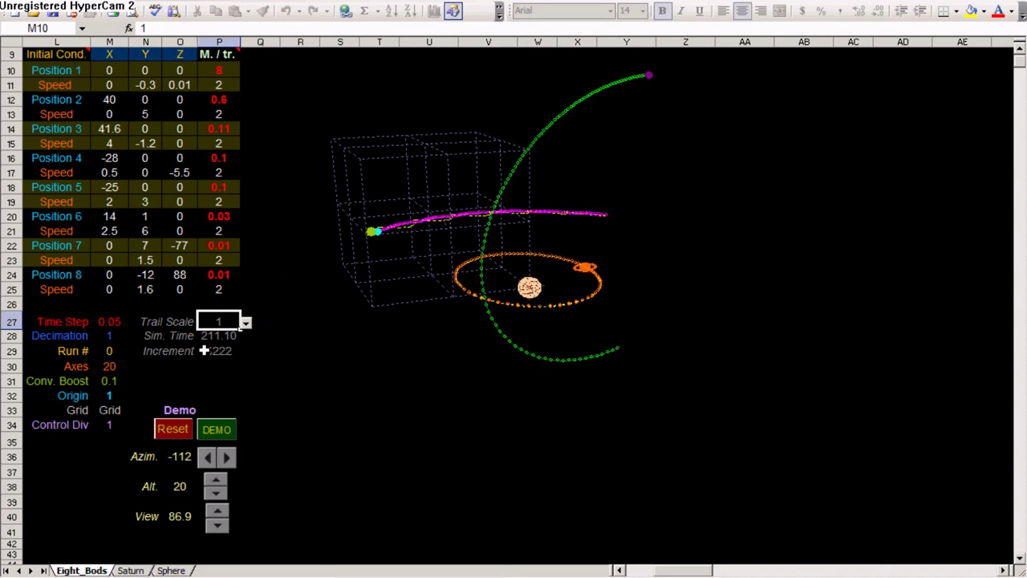
left_click(246, 323)
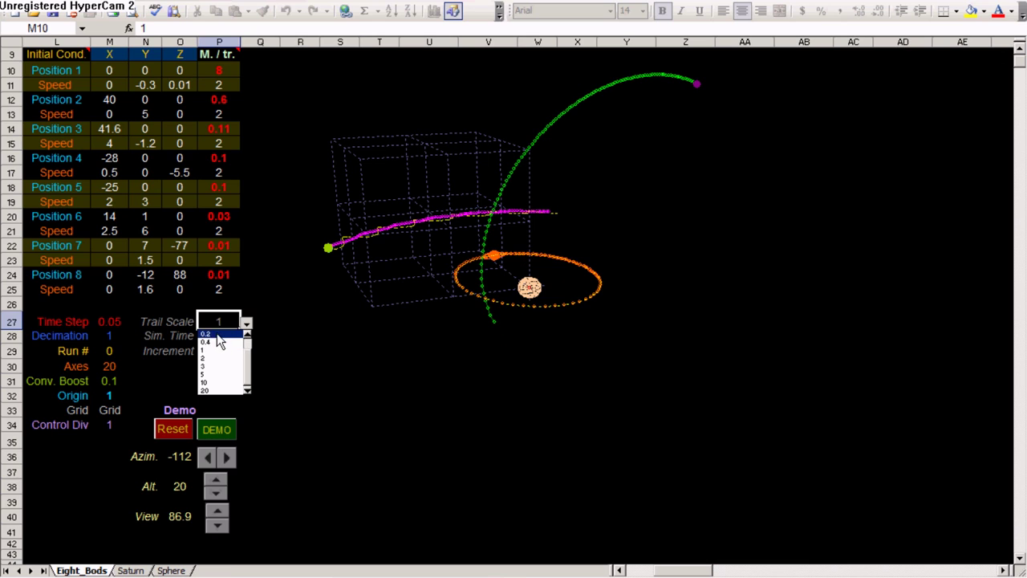
left_click(215, 334)
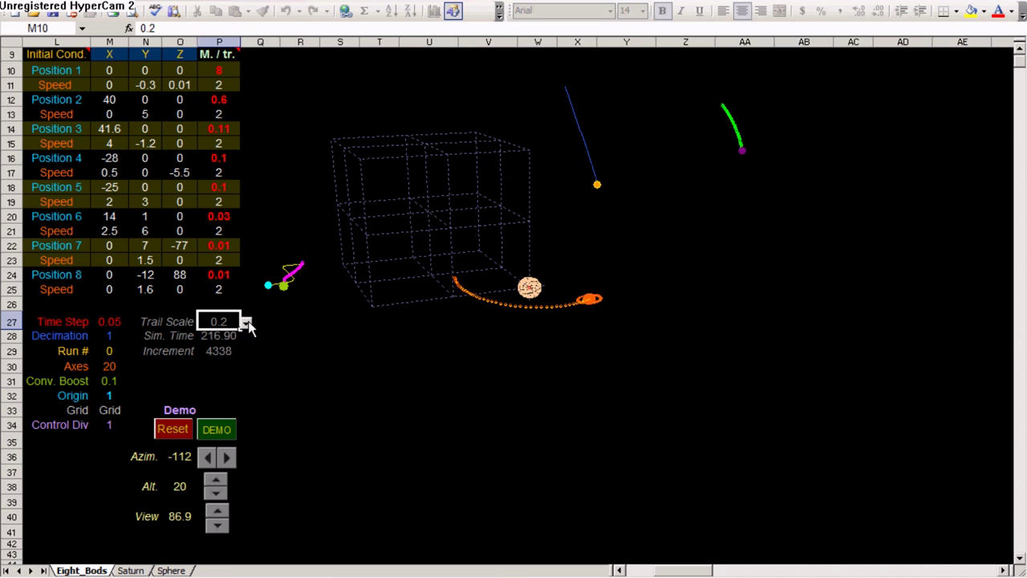
left_click(247, 323)
left_click(225, 351)
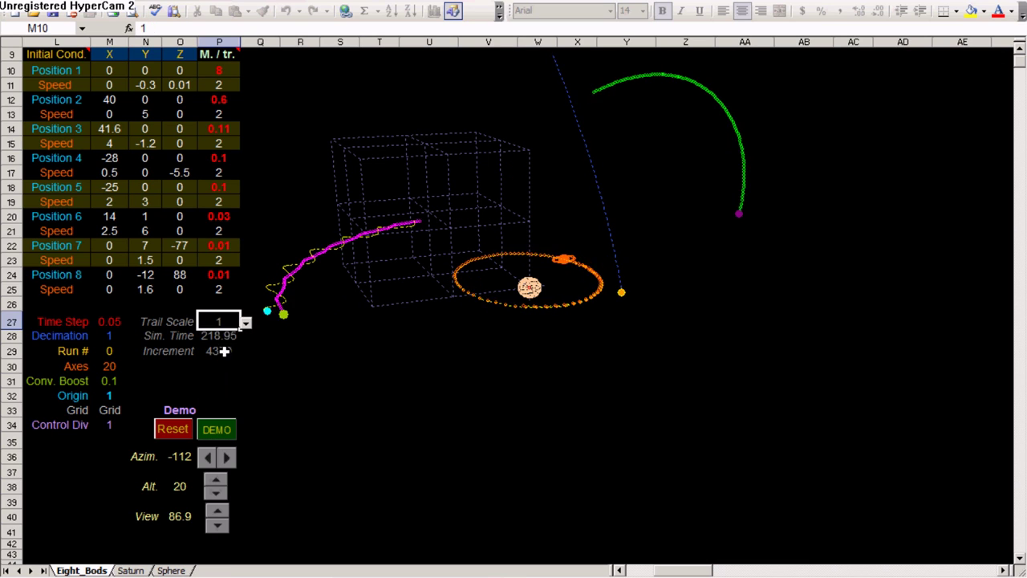
- Step Trail Scale through 2, 3, 10 and finally 20 for longer trails
left_click(246, 324)
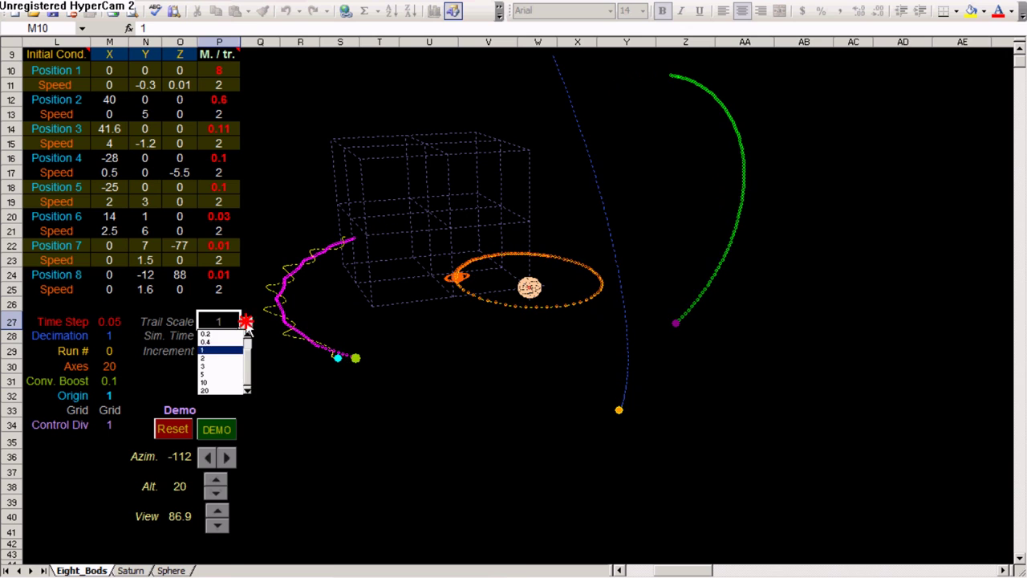
left_click(221, 359)
left_click(246, 324)
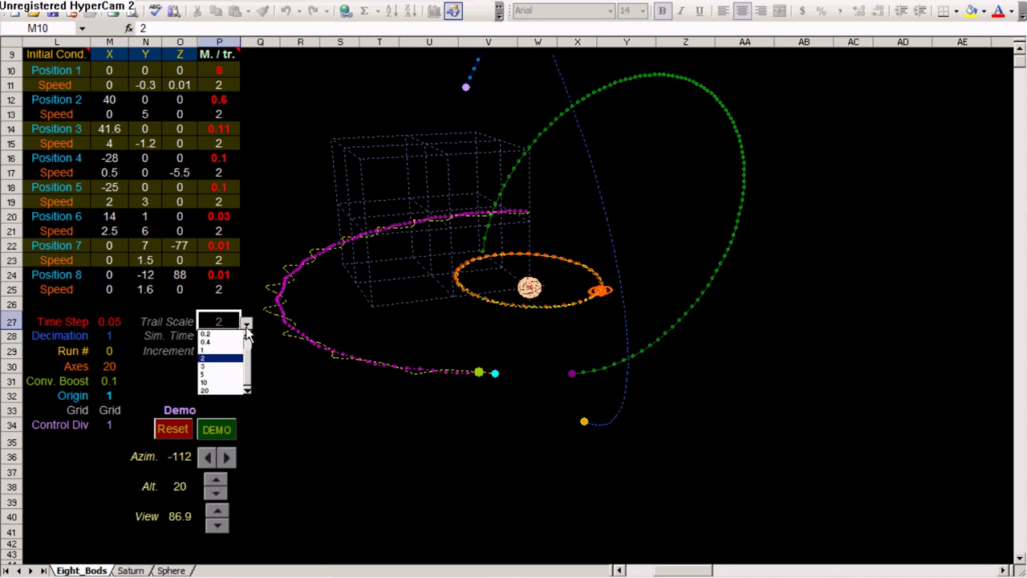
left_click(211, 368)
left_click(245, 323)
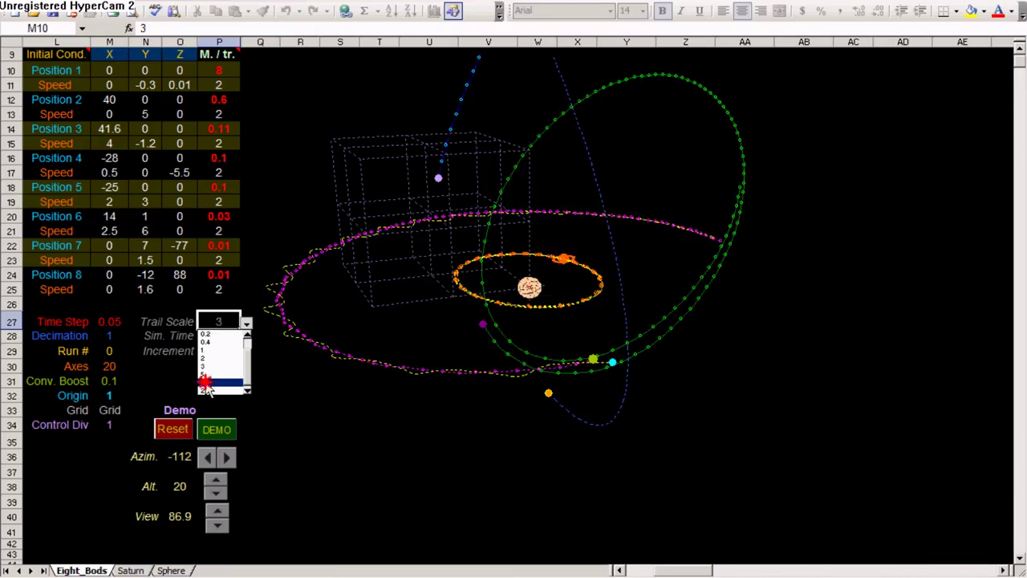
left_click(206, 385)
left_click(245, 322)
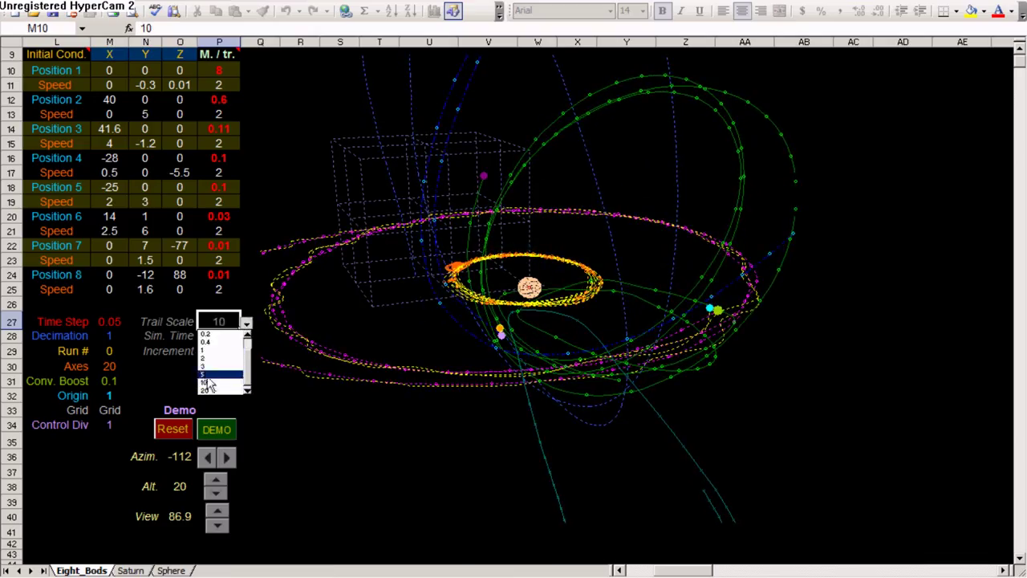
left_click(207, 392)
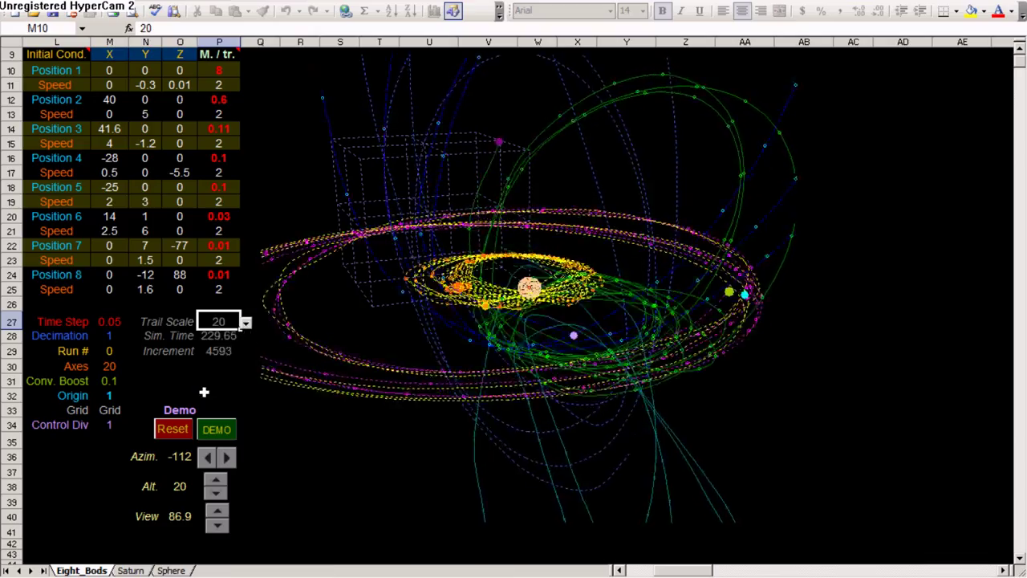
- Vary the View value up and down, ending at 52.6
left_click(221, 527)
left_click(222, 514)
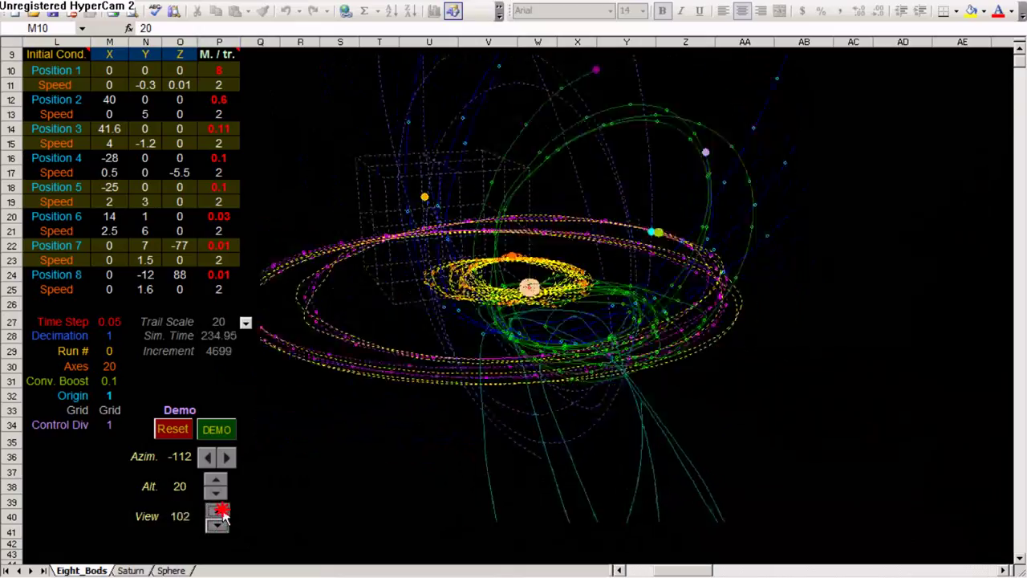
left_click(223, 515)
left_click(222, 514)
left_click(222, 515)
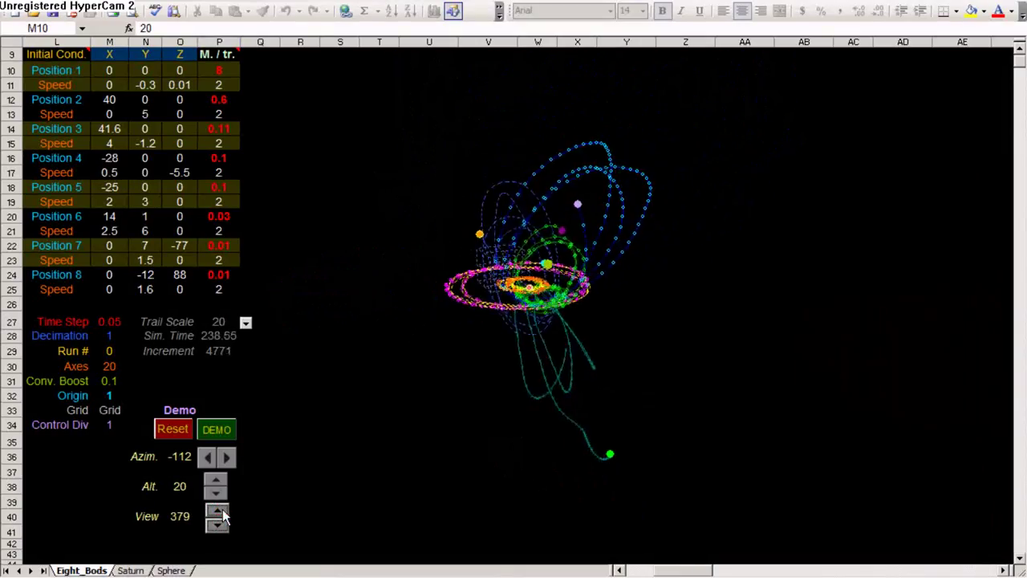
left_click(222, 527)
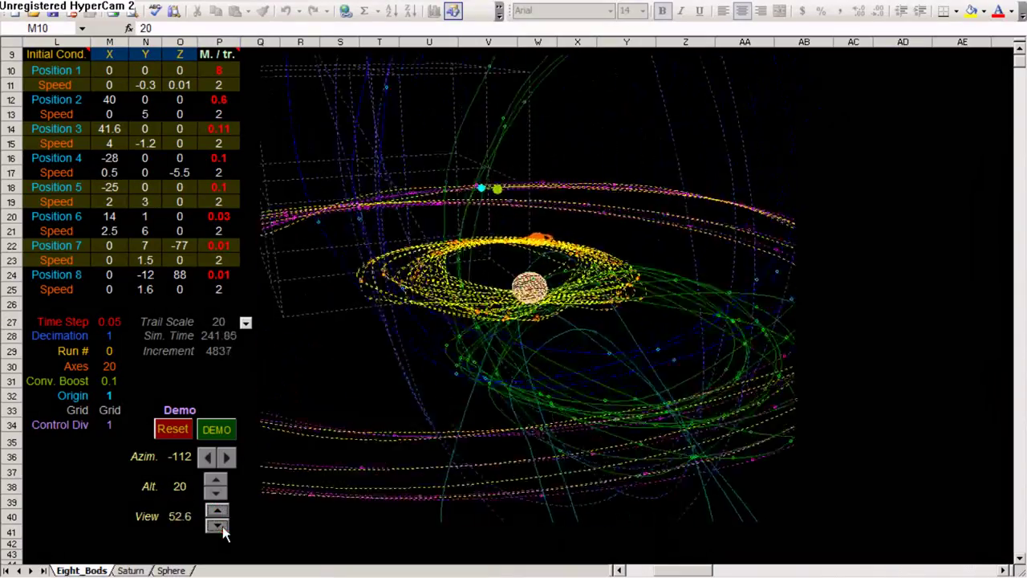
- Set Decimation to 20, widen the View, then change Decimation to 10
left_click(112, 335)
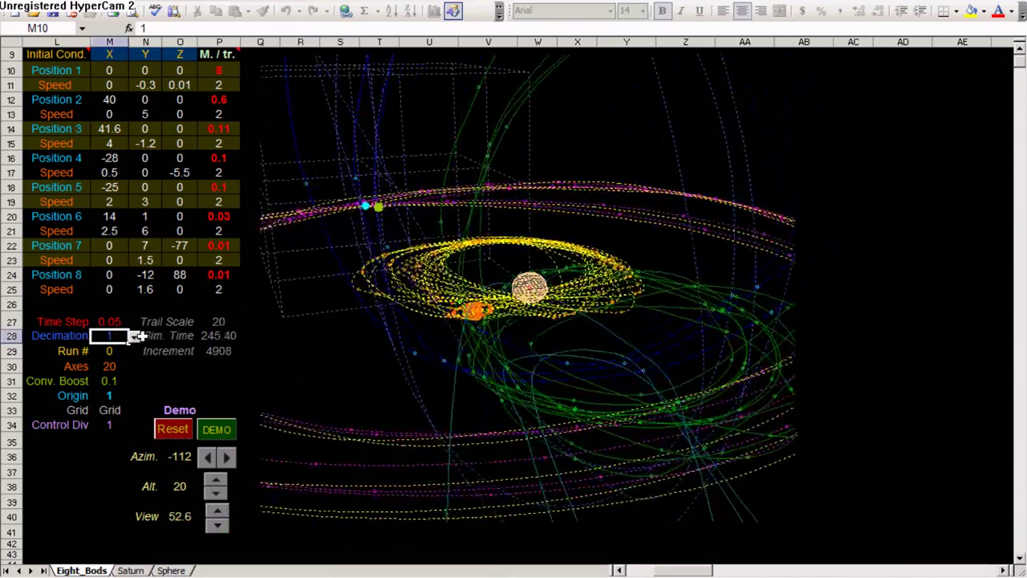
left_click(134, 336)
left_click(102, 403)
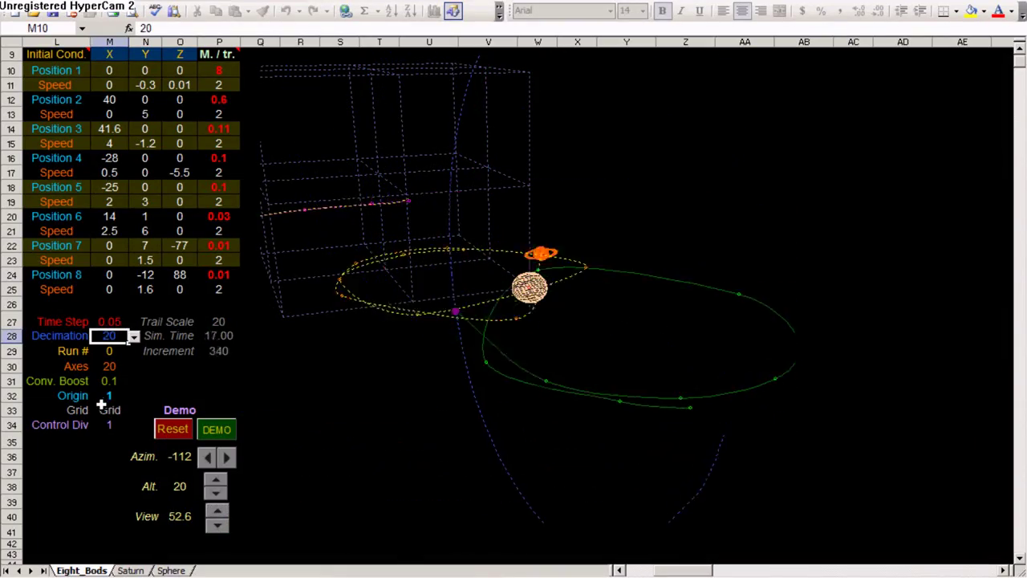
left_click(222, 513)
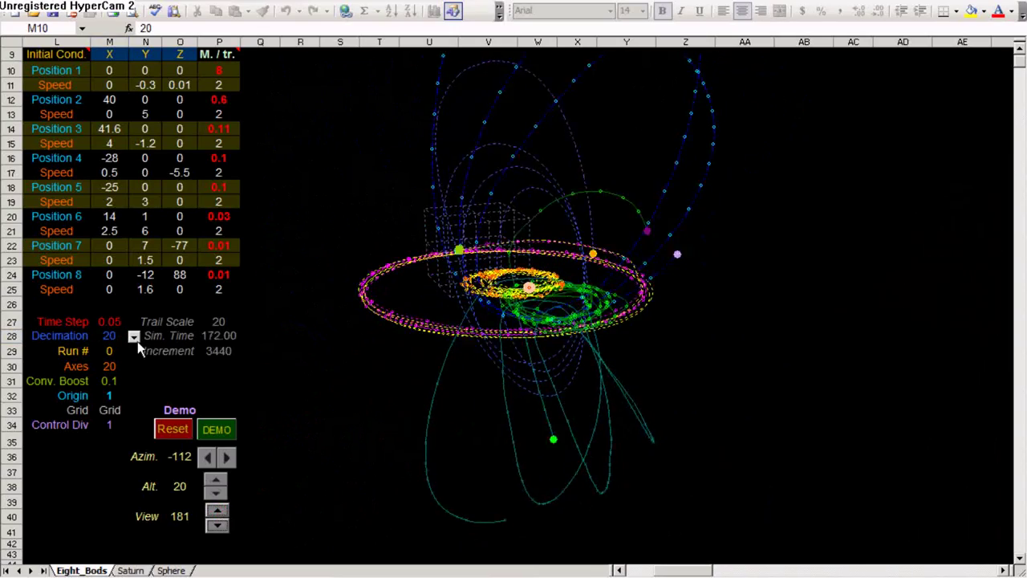
left_click(134, 337)
left_click(106, 396)
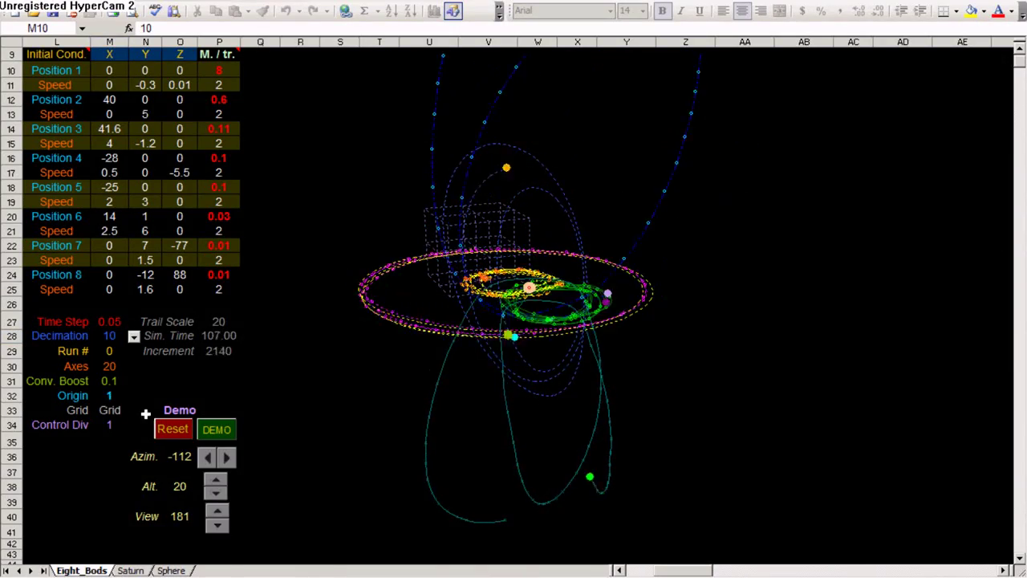
- Lower View back to 52.6 and raise Alt to 56
left_click(214, 527)
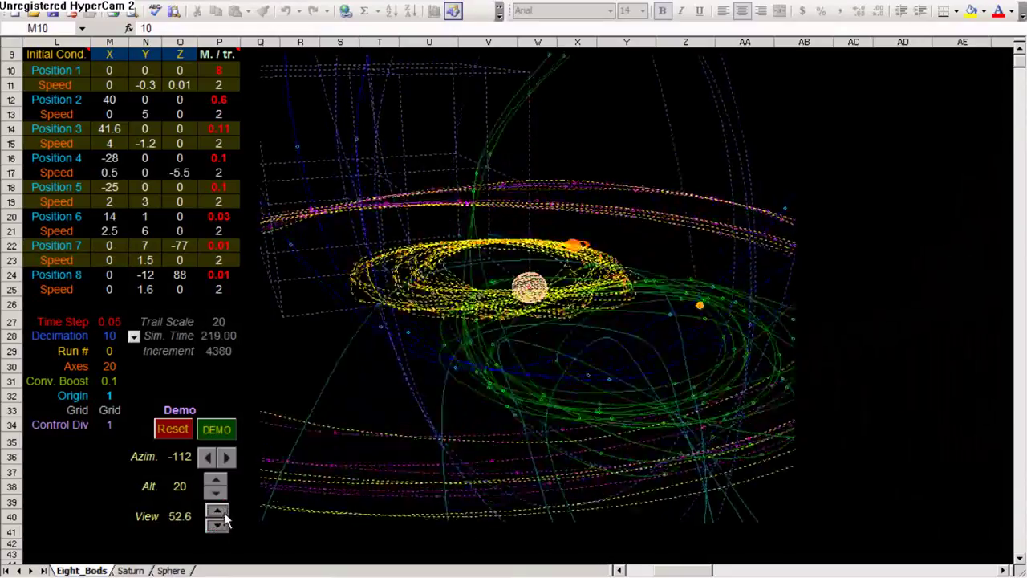
left_click(217, 481)
left_click(217, 482)
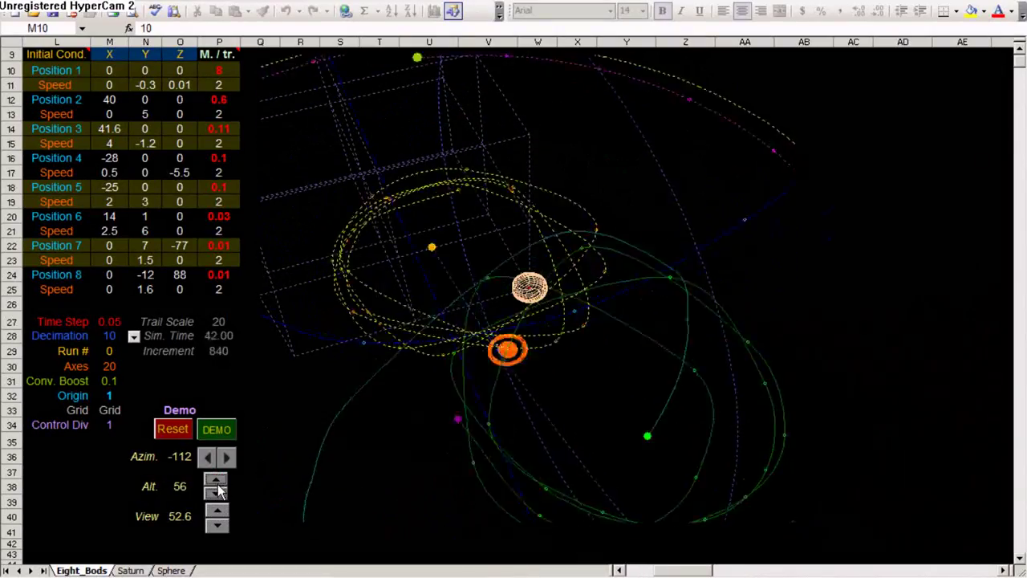
- Lower Alt back to 20 and let the Decimation 10 run continue
left_click(217, 494)
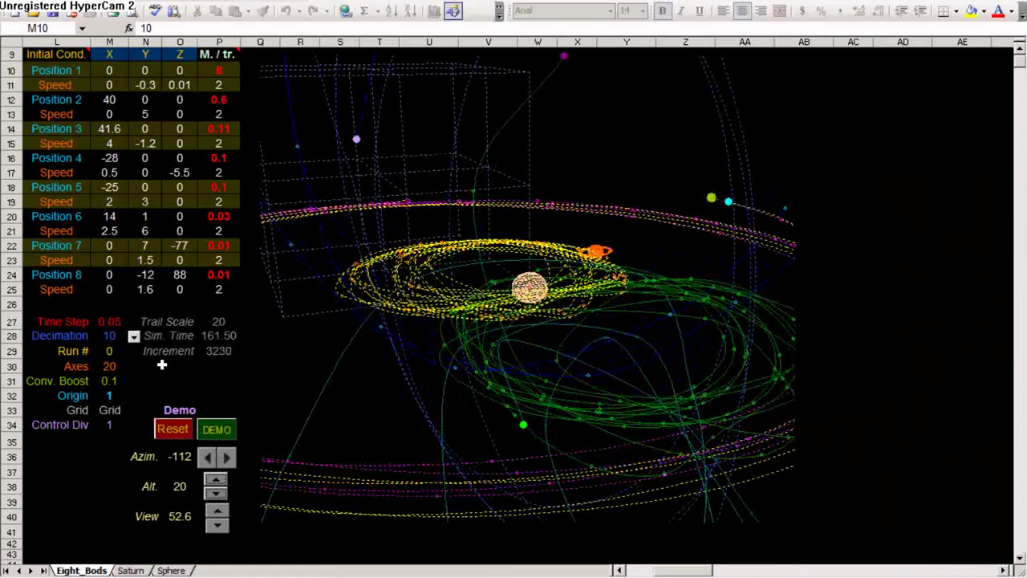
- Set Decimation back to 1 and Trail Scale to 3
left_click(134, 336)
left_click(107, 355)
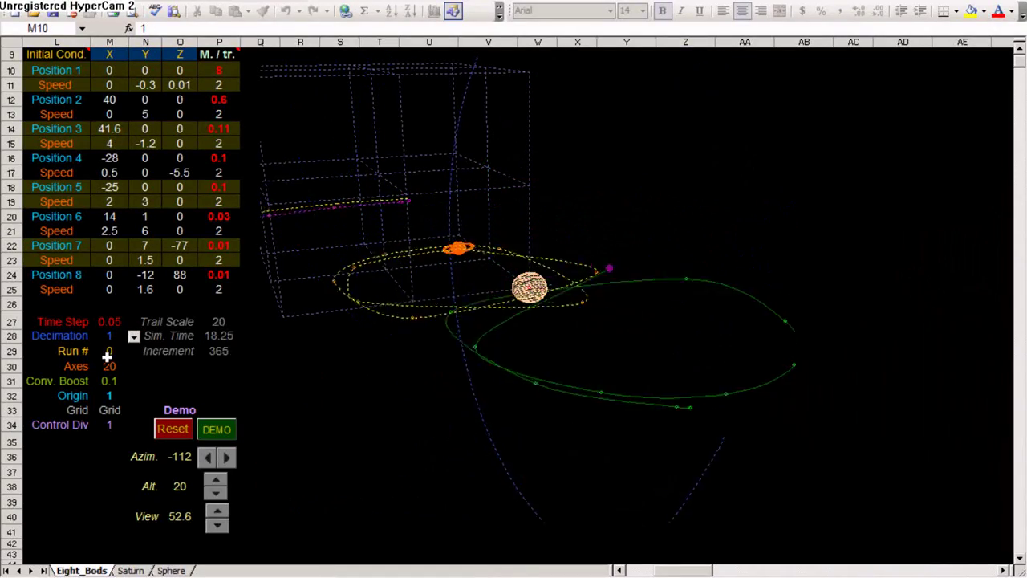
left_click(218, 323)
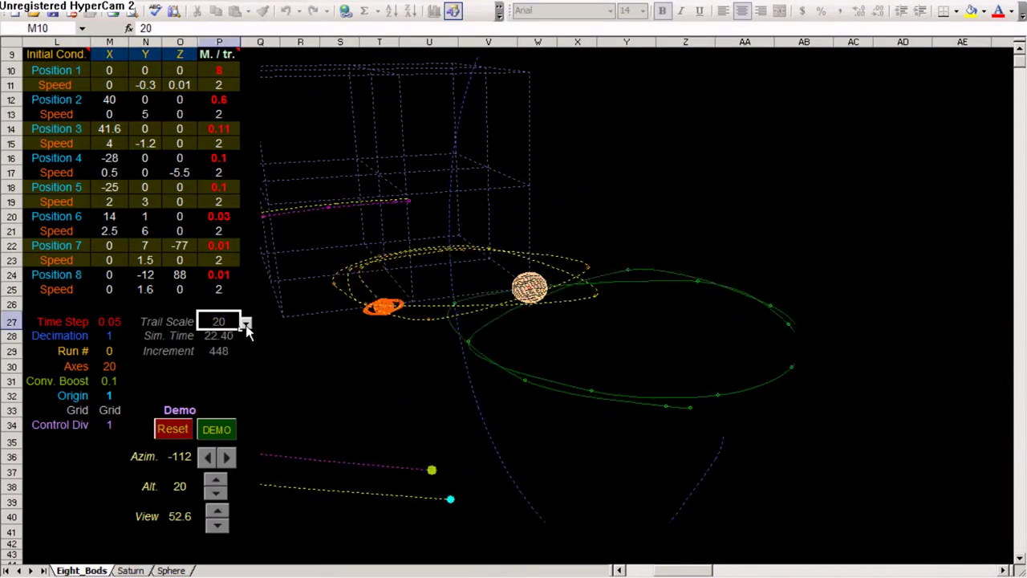
left_click(246, 322)
left_click(206, 366)
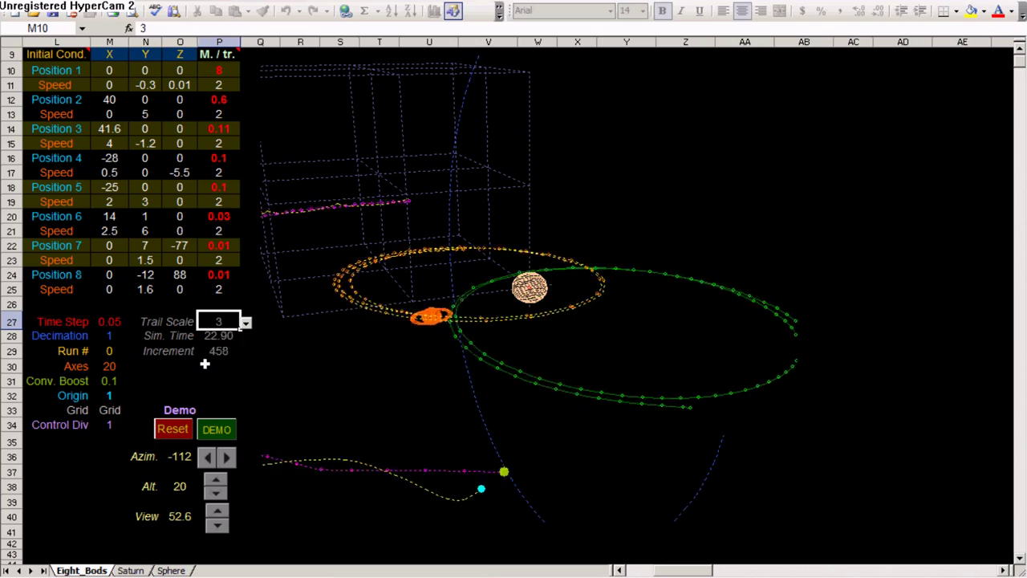
- Raise View to 118 and rotate the plot to Azim -82
left_click(218, 519)
left_click(218, 520)
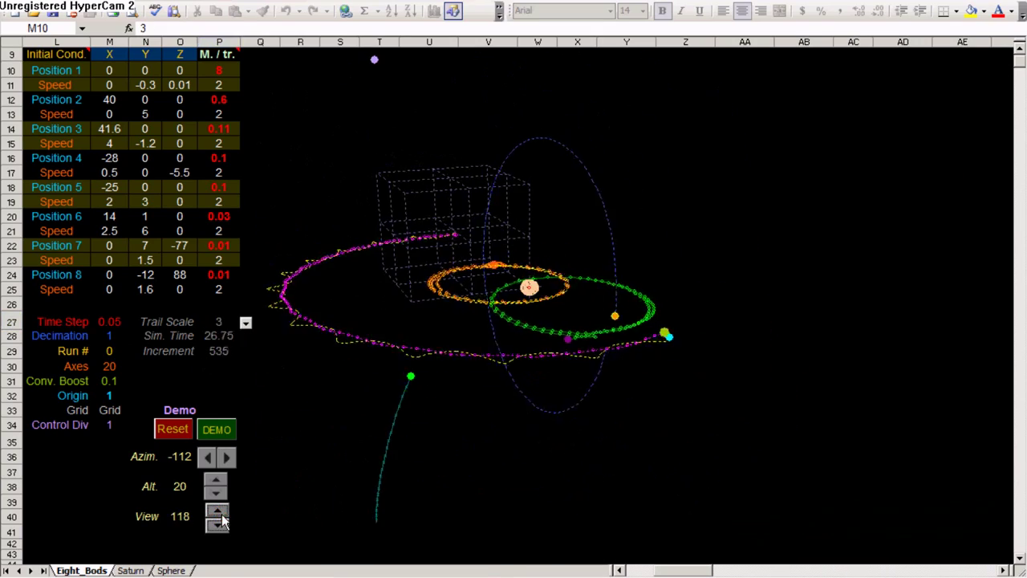
left_click(207, 457)
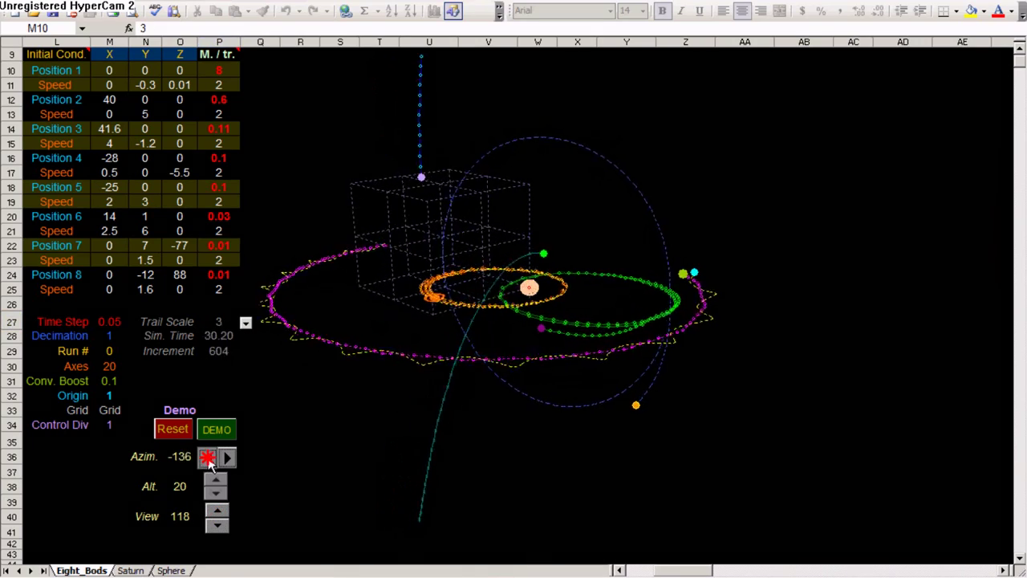
left_click(207, 457)
left_click(229, 458)
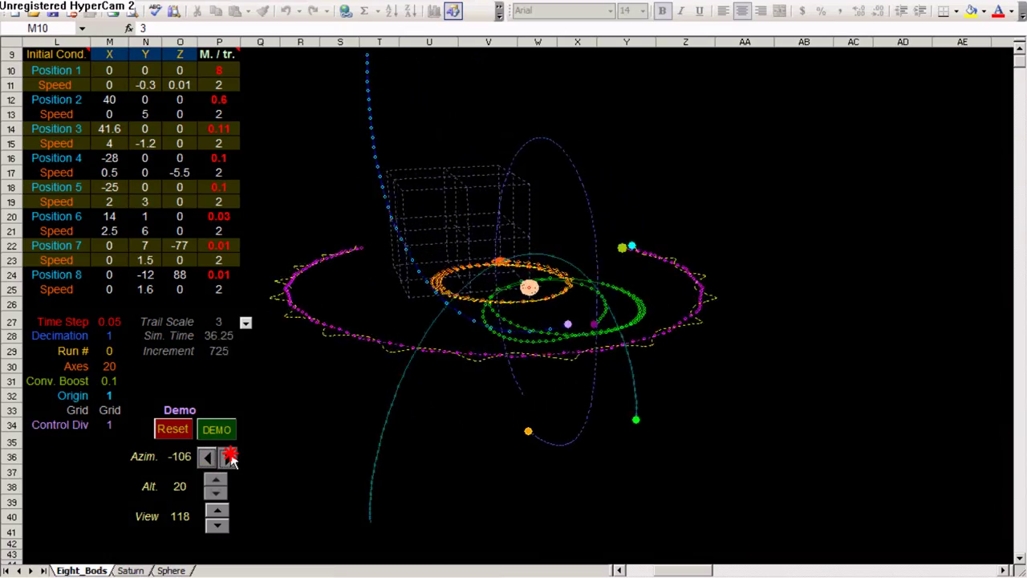
- Adjust the viewing altitude, settling at Alt 34
left_click(217, 480)
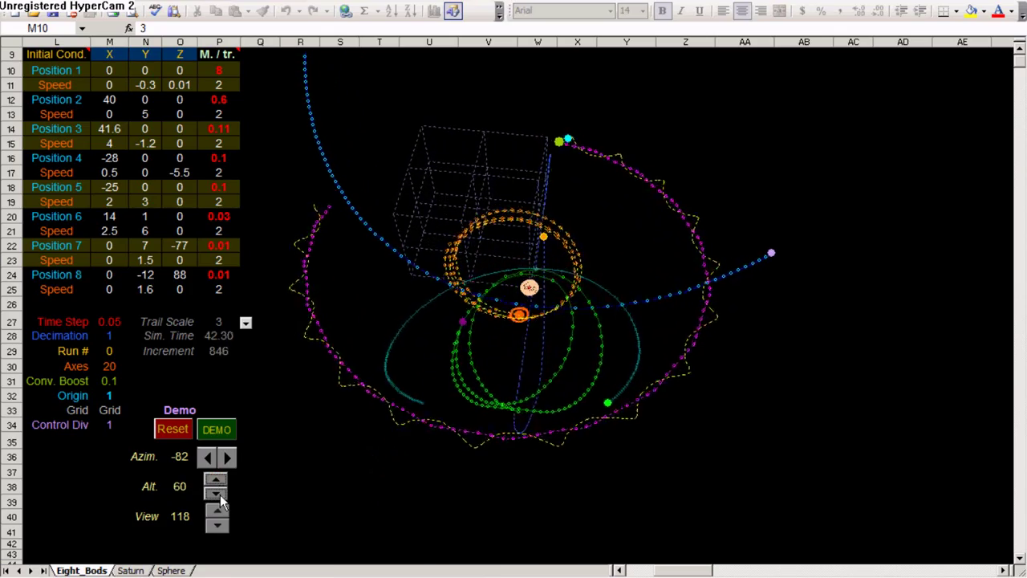
left_click(217, 495)
left_click_drag(220, 499, 222, 503)
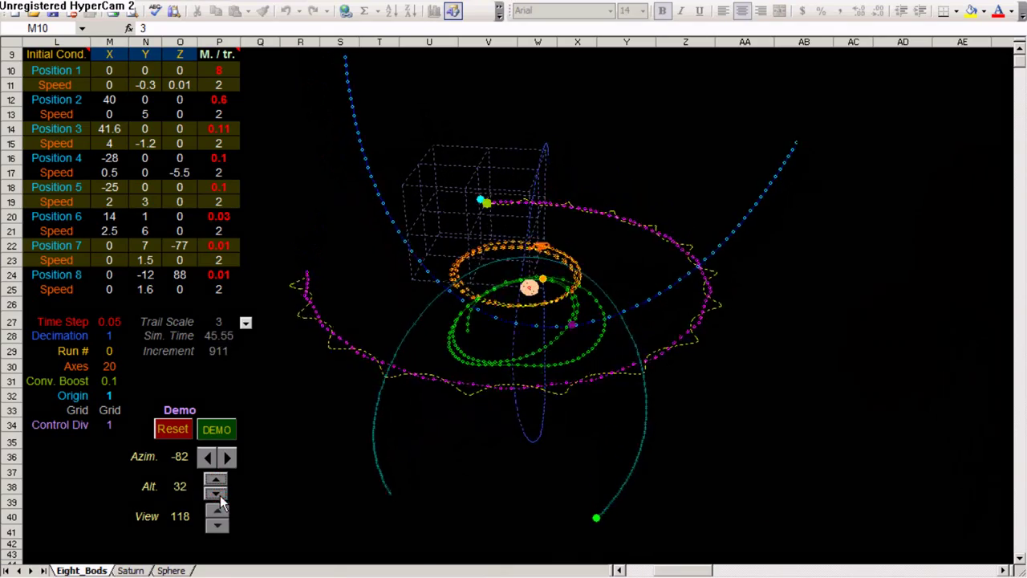
left_click(217, 479)
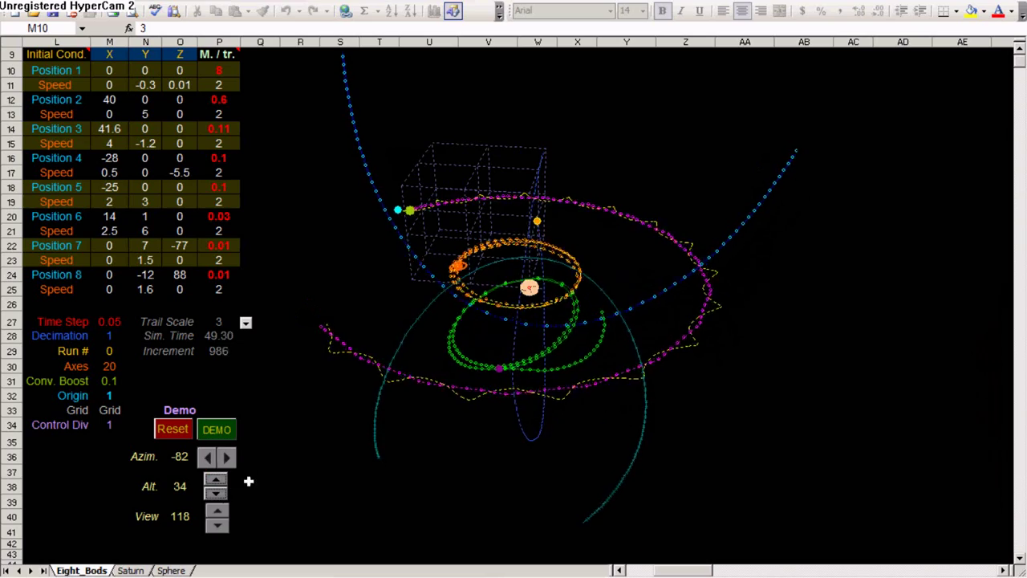